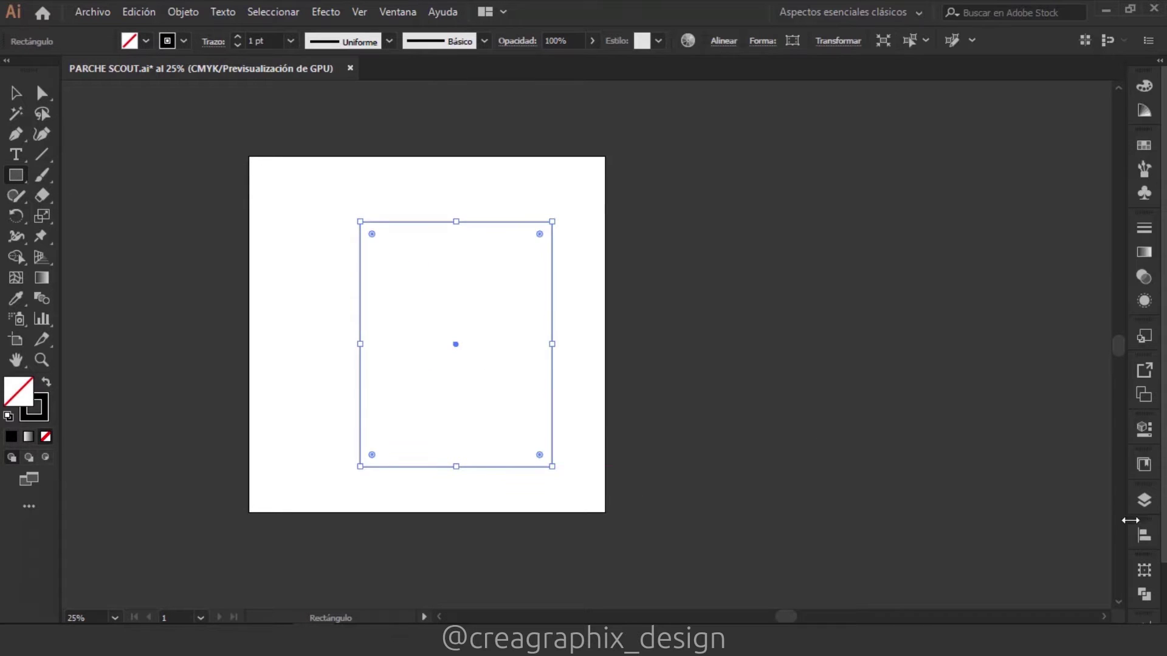
Align the rectangle to the artboard, centring it both horizontally and vertically.
click(1144, 534)
click(1092, 601)
click(1069, 594)
click(974, 500)
click(1079, 501)
Round the rectangle's two bottom corners to the maximum radius so the base forms a semicircle.
key(a)
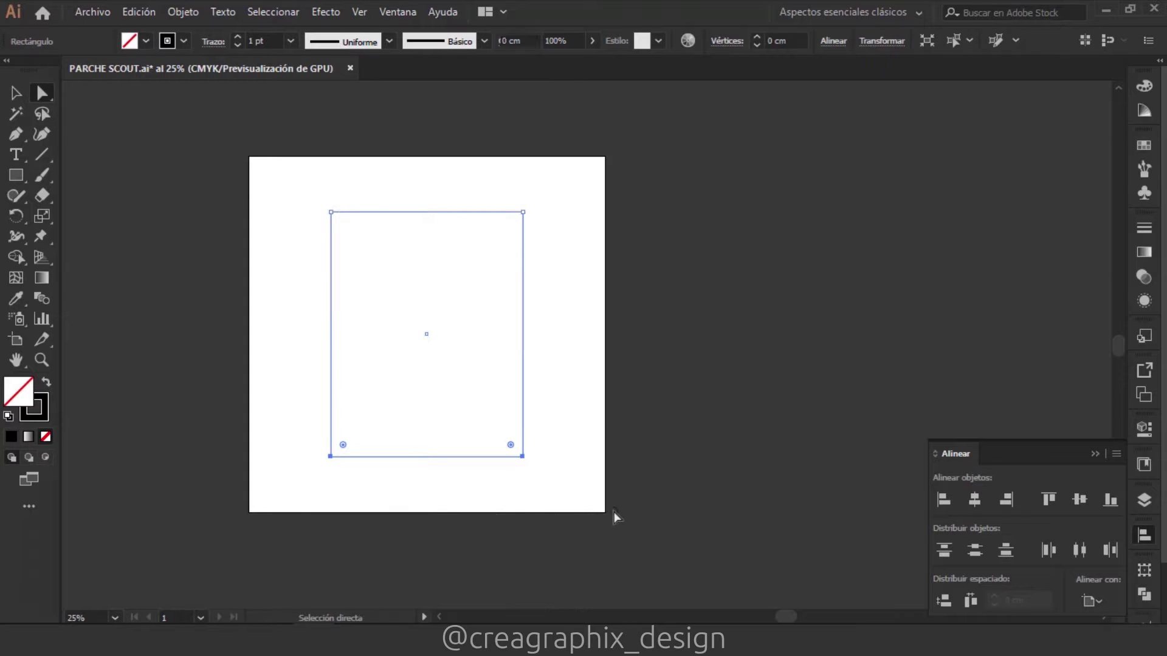
drag(621, 517, 621, 517)
drag(513, 447, 403, 291)
Offset the badge outline inward by -12 px (-0,4233 cm) with angled joins.
click(193, 12)
mouse_move(568, 400)
click(638, 460)
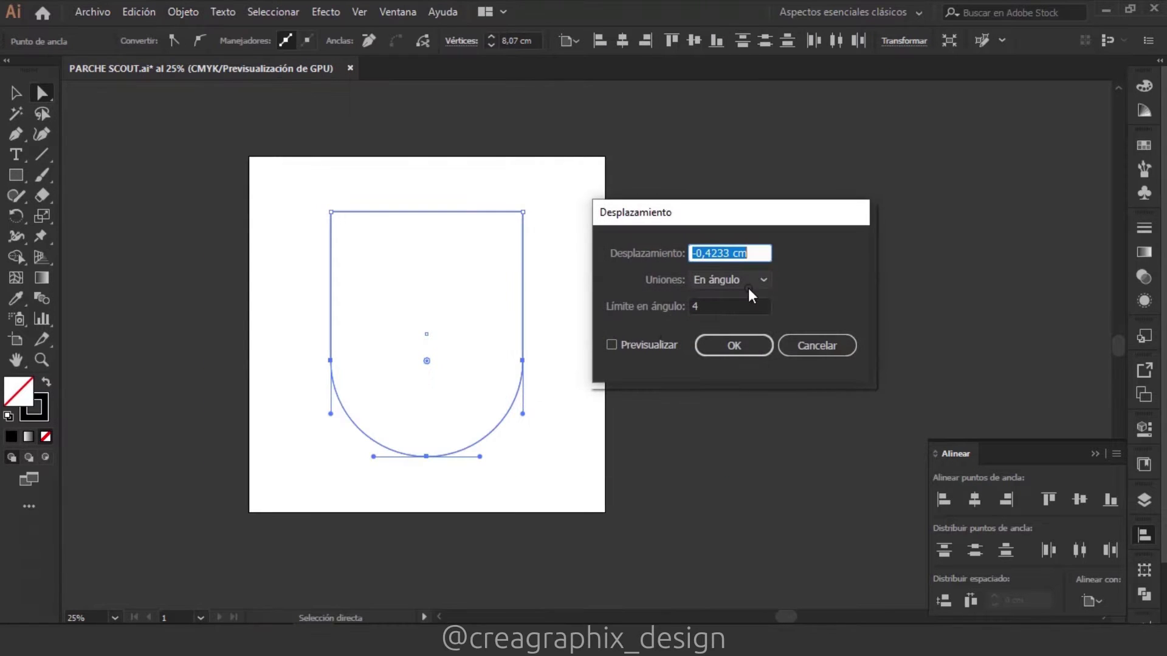
text(-12)
click(611, 344)
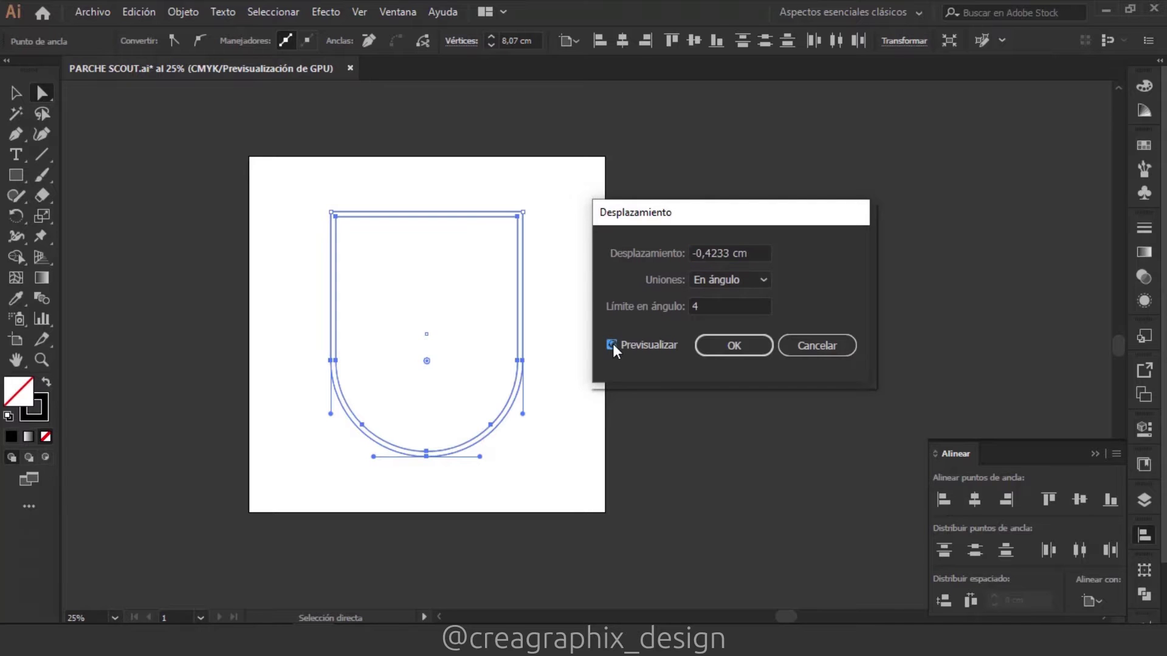
click(718, 348)
Offset the inner badge outline by another -24 px to create a third concentric outline.
click(183, 12)
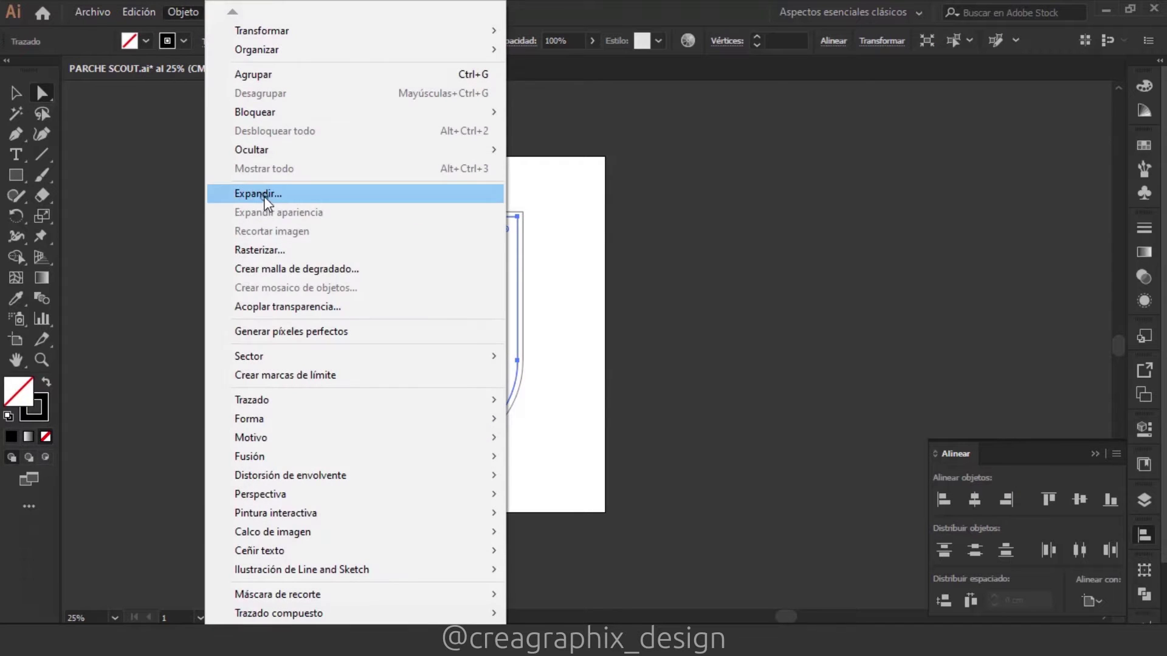
mouse_move(304, 400)
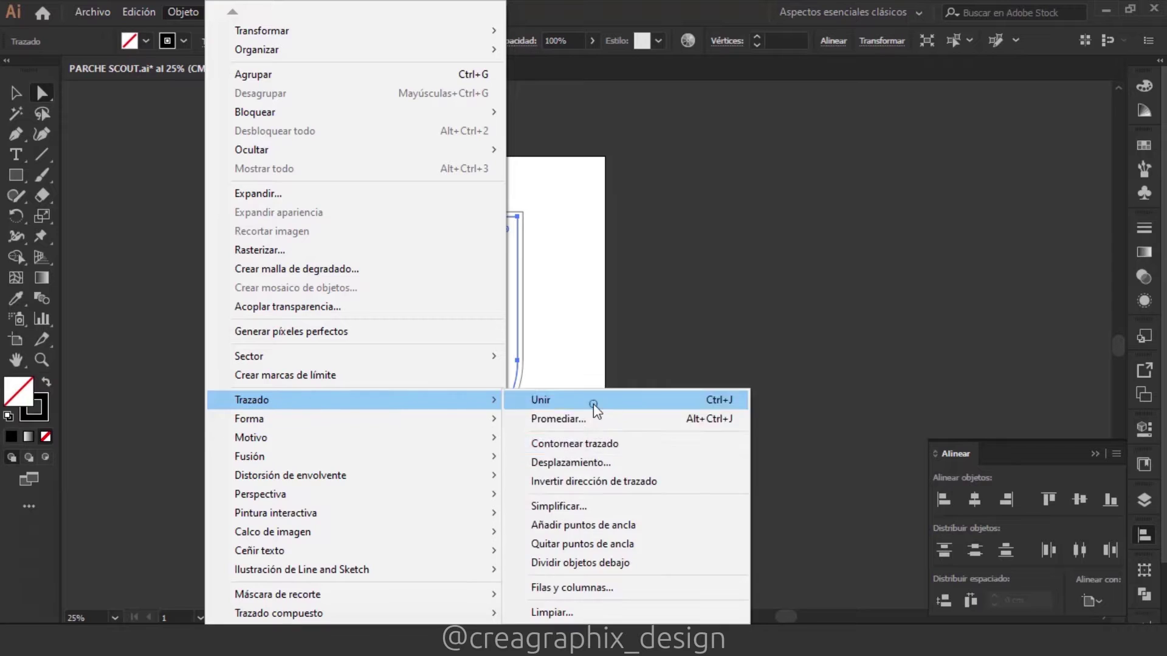
click(620, 463)
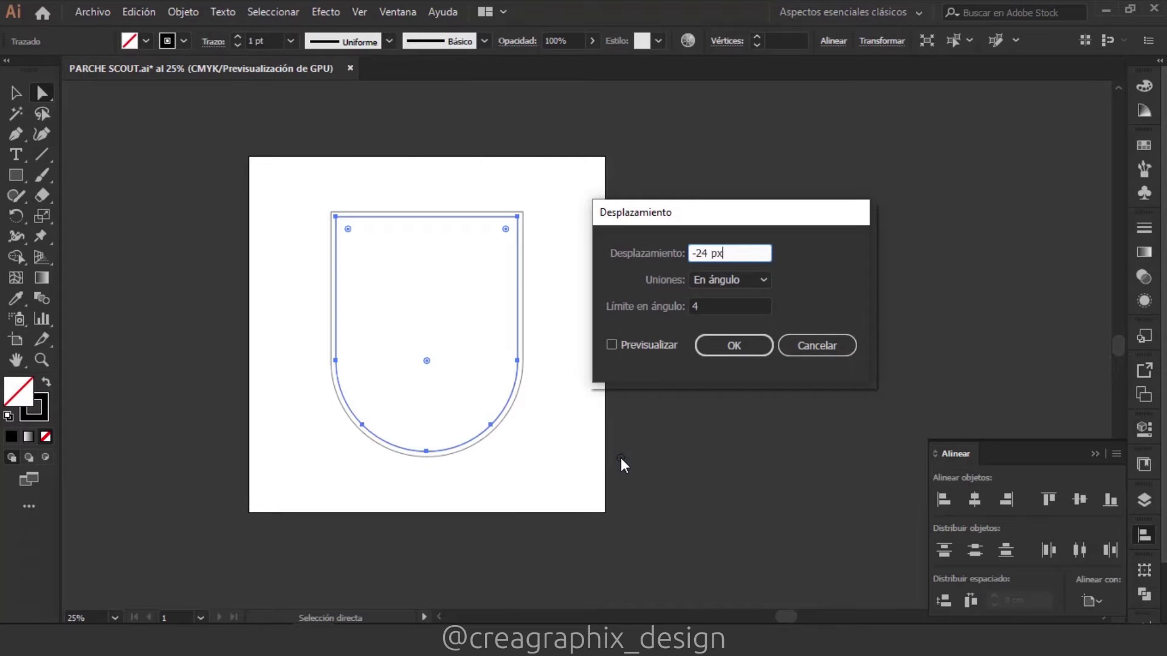
key(Return)
Draw a thin rectangle filling the gap at the badge's top edge and duplicate it straight down across the badge's upper part.
click(16, 175)
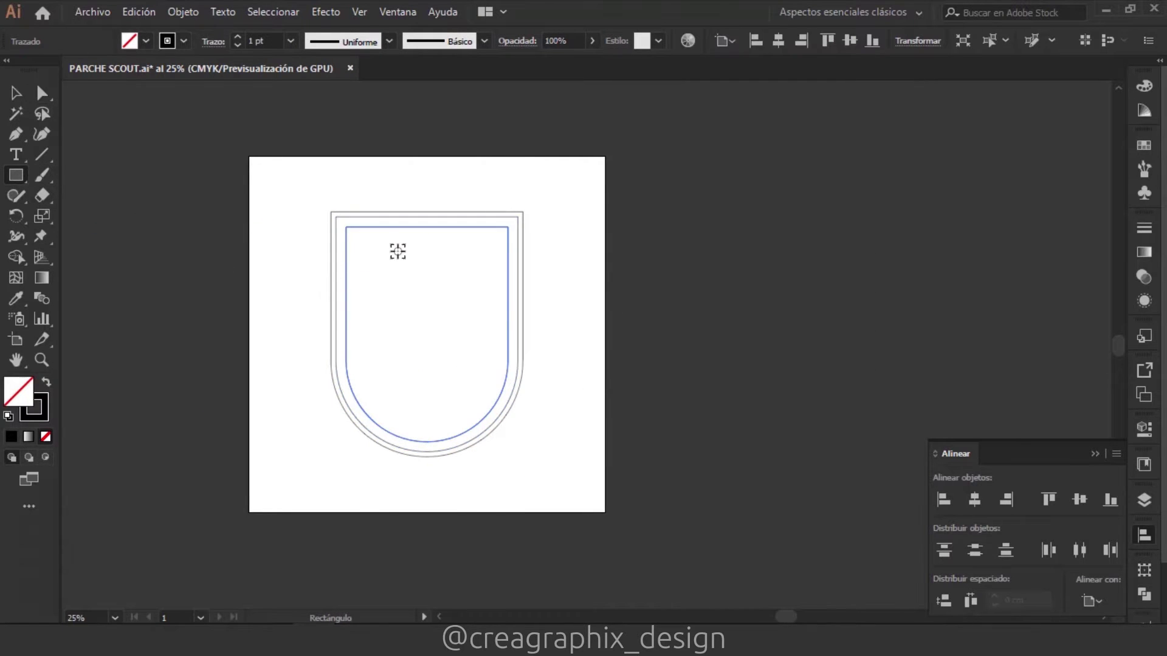
scroll(396, 250, up, 1)
drag(315, 206, 558, 219)
key(v)
drag(332, 222, 333, 299)
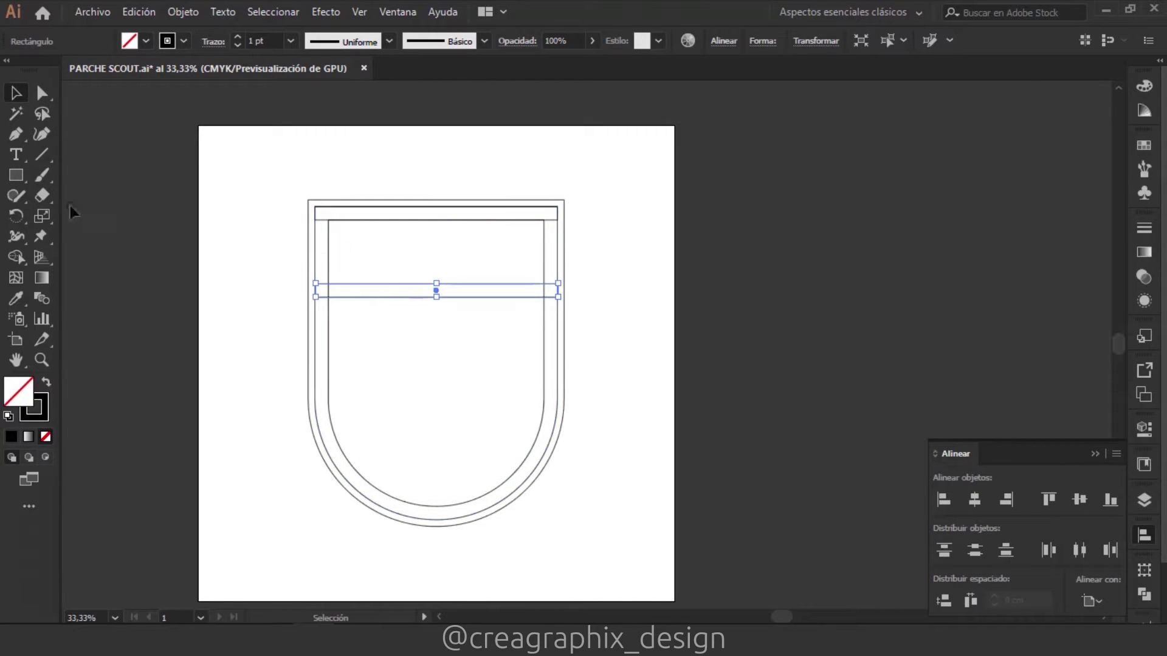
Draw an open zigzag line of three mountain peaks with the Pen tool across the innermost outline, tallest peak in the middle.
click(13, 137)
click(330, 419)
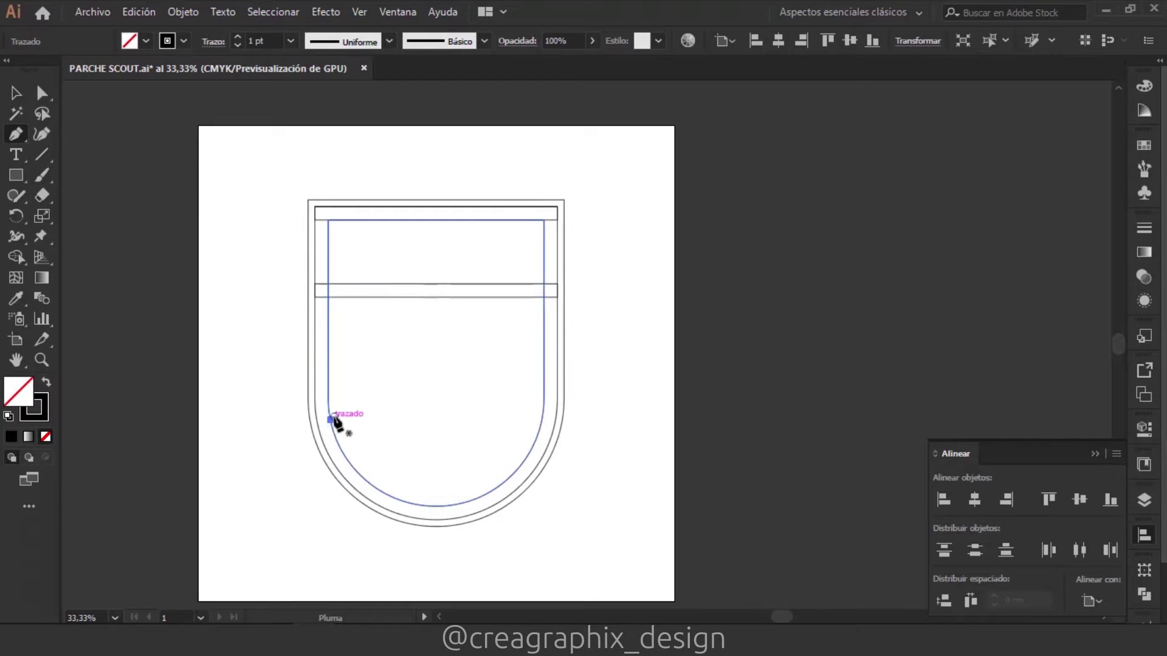
click(360, 381)
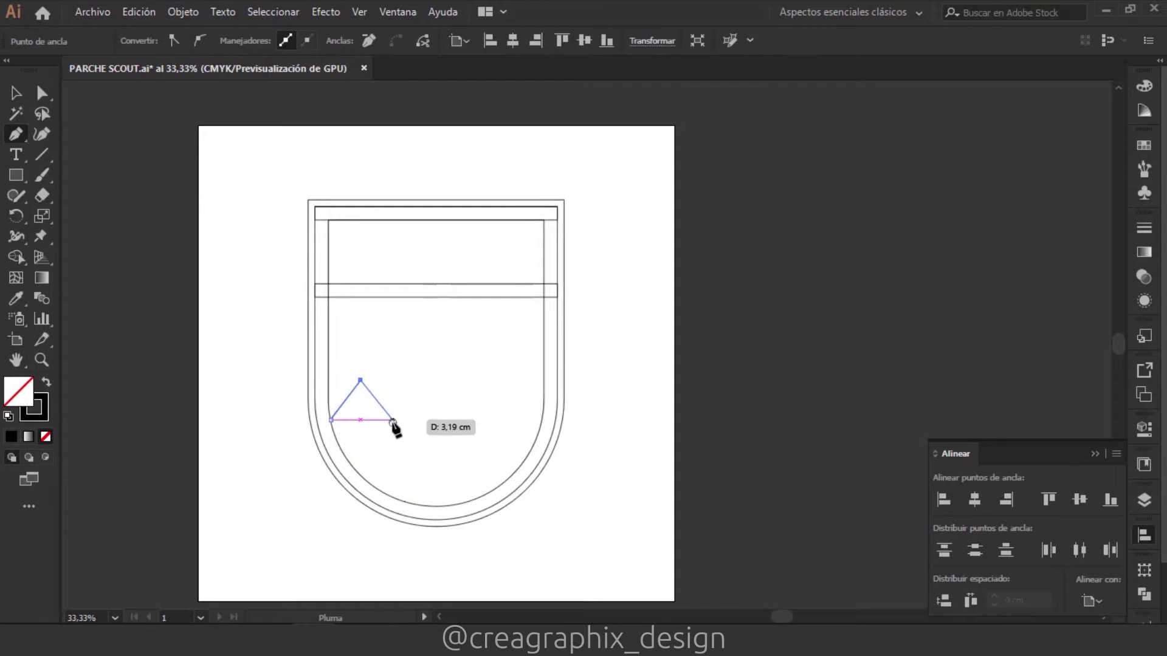
click(391, 424)
click(431, 339)
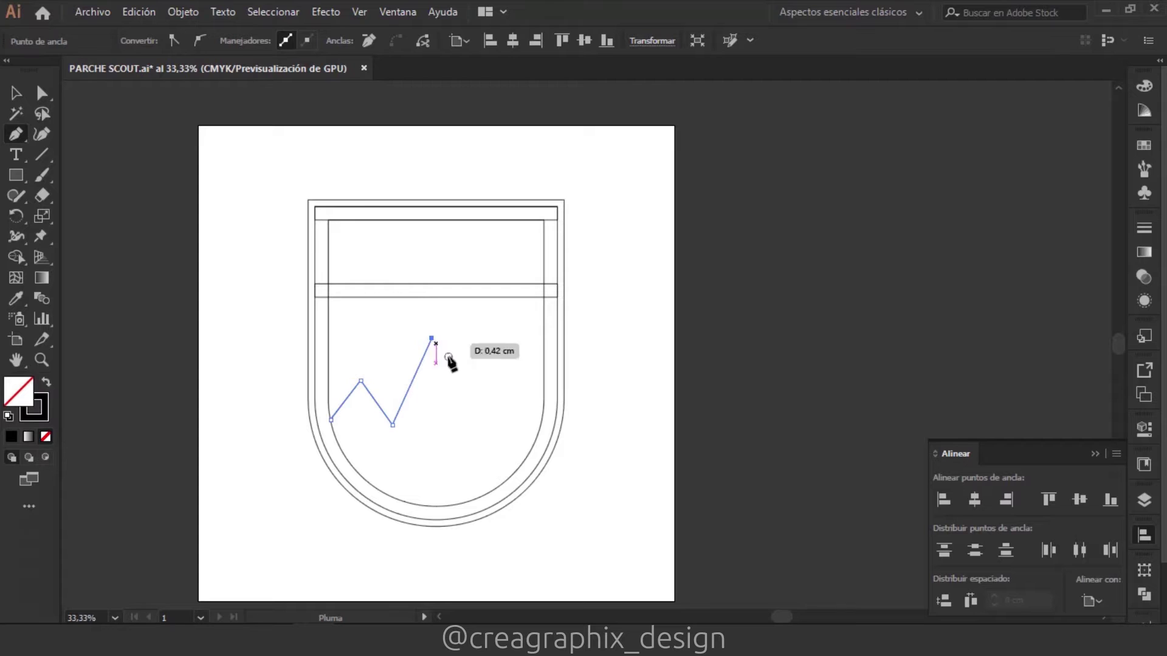
click(475, 393)
click(501, 367)
click(541, 418)
ctrl+click(606, 307)
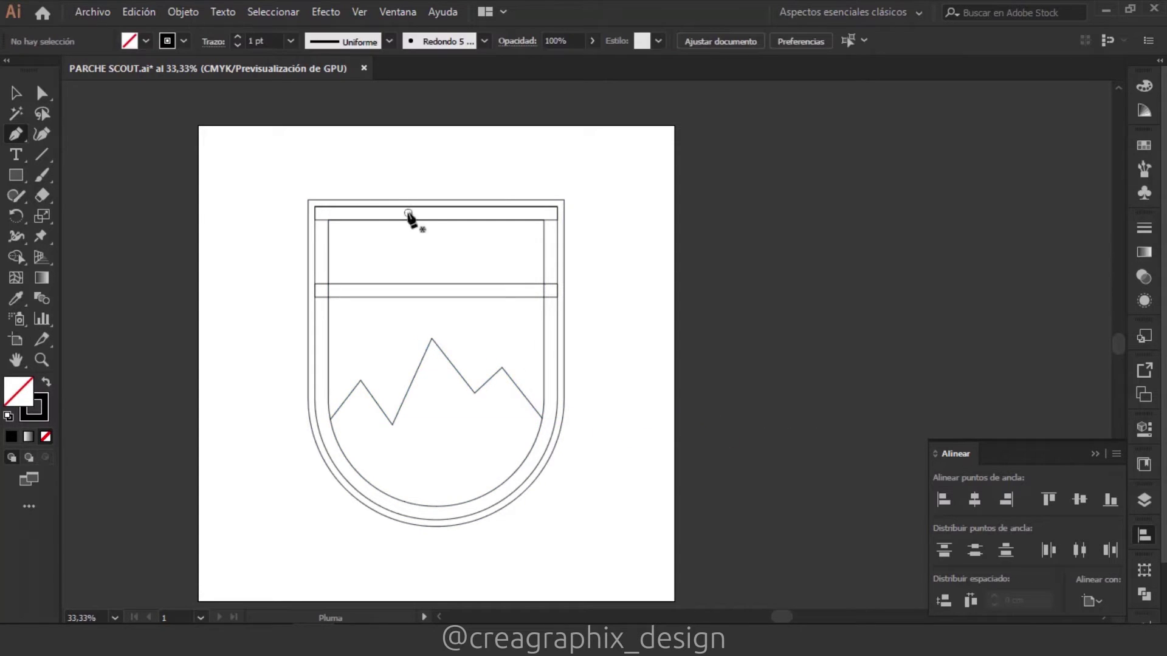
Draw a circle behind the main and right-hand peaks, shrink it slightly about its centre and nudge it downward.
drag(23, 178, 91, 219)
drag(462, 357, 507, 402)
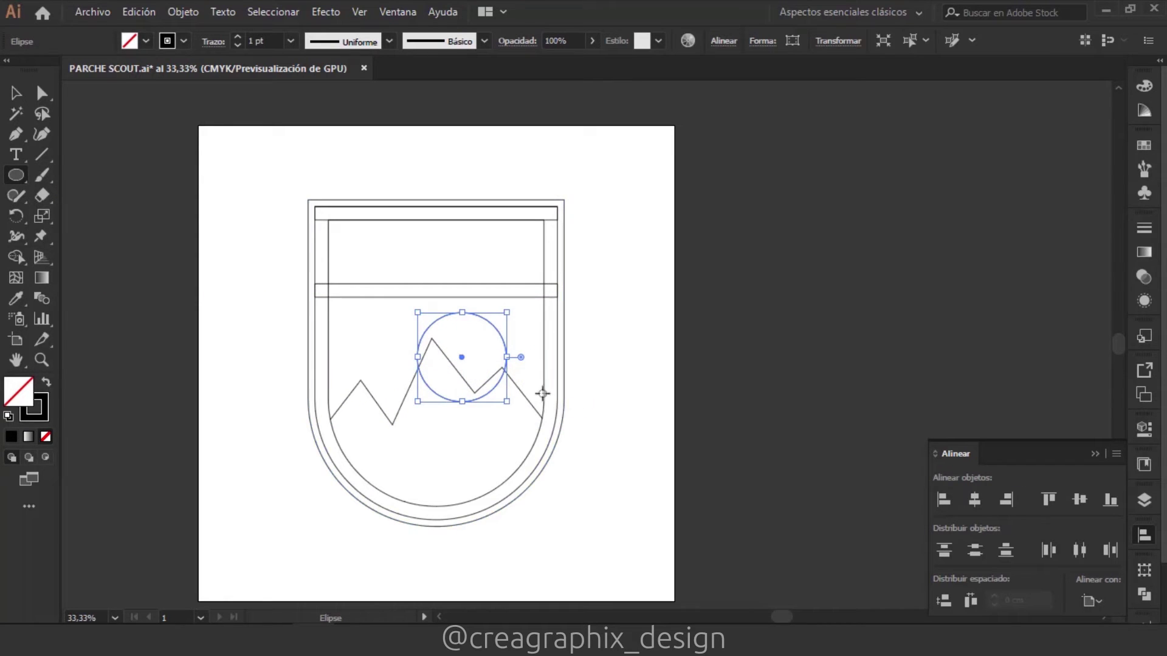
mouse_move(502, 316)
mouse_down()
mouse_move(516, 310)
mouse_move(493, 327)
mouse_up()
key(shift+Down)
key(shift+Down)
key(shift+Down)
key(shift+Down)
key(shift+Right)
key(shift+Right)
key(shift+Right)
key(shift+Right)
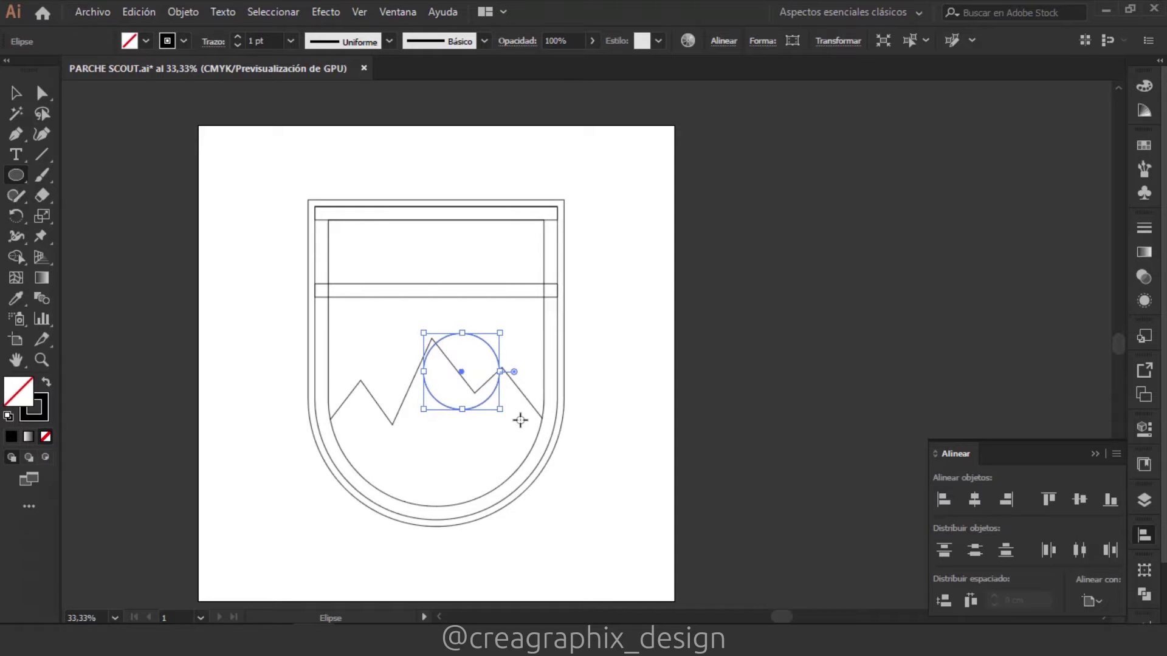
Duplicate the circle in place and enlarge the copy concentrically to about 25.8 cm across.
key(ctrl+f)
drag(499, 333, 864, 169)
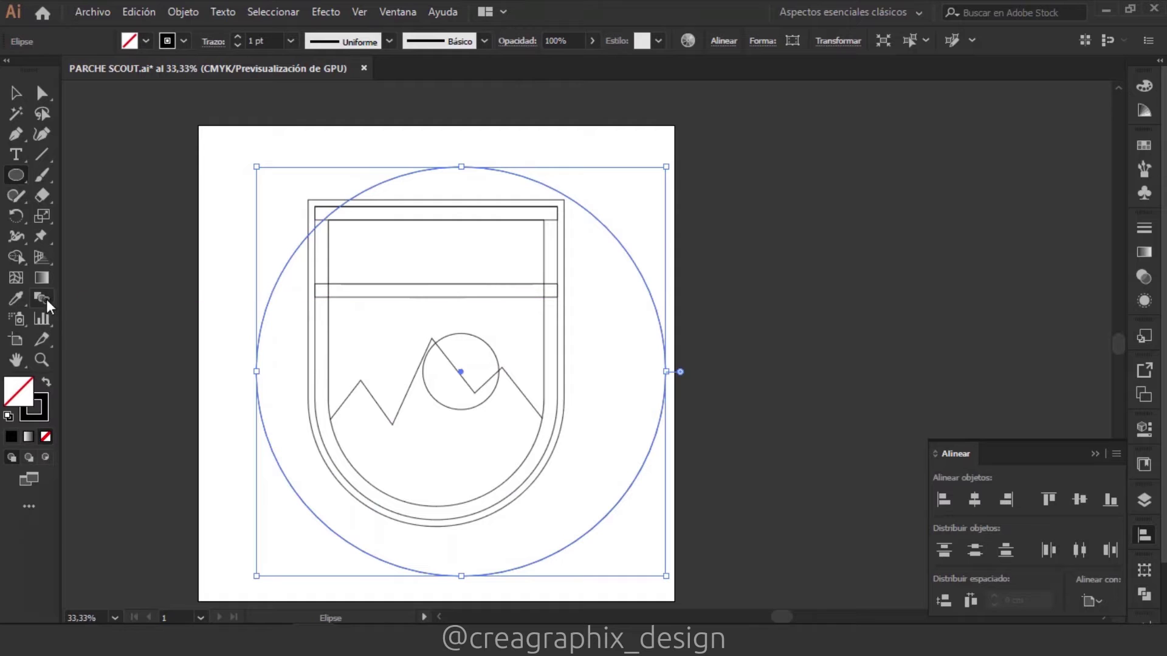
click(22, 101)
Blend the large and small circles using specified steps, with 5 steps and page orientation.
click(70, 296)
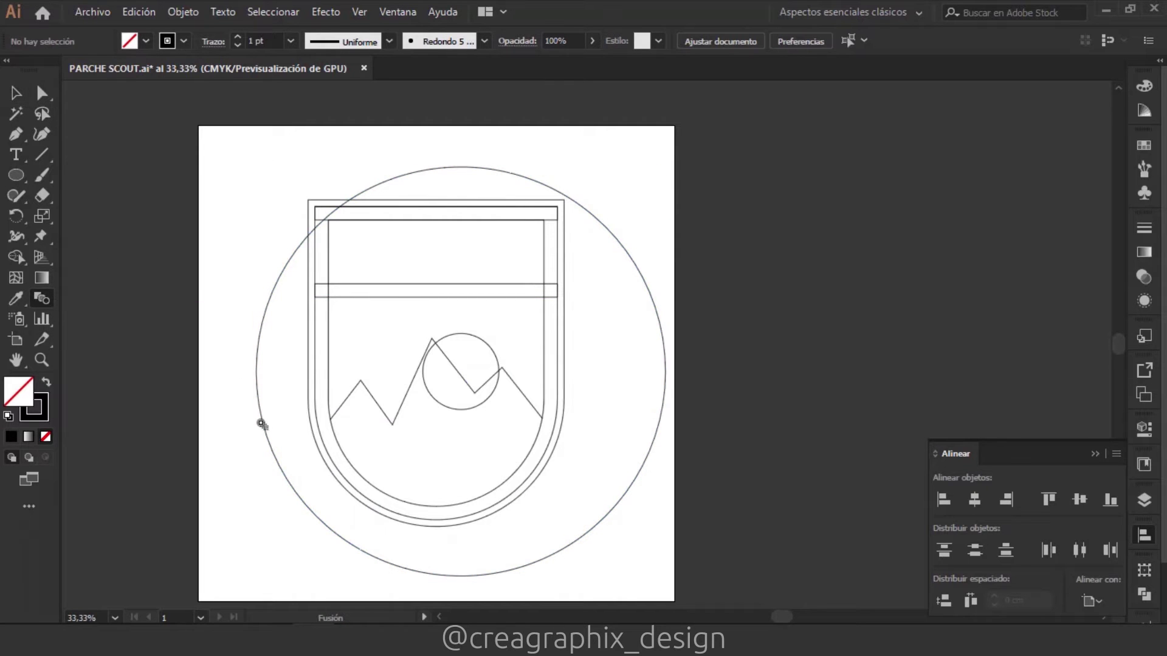
click(431, 398)
double_click(42, 298)
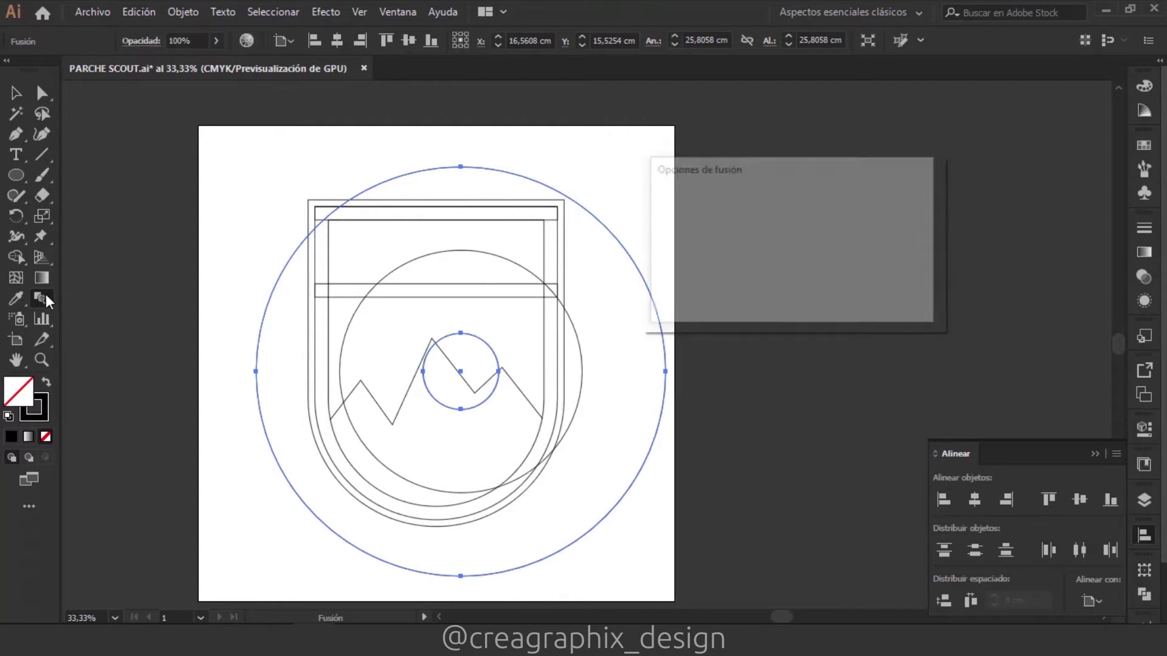
click(769, 215)
click(763, 242)
click(724, 290)
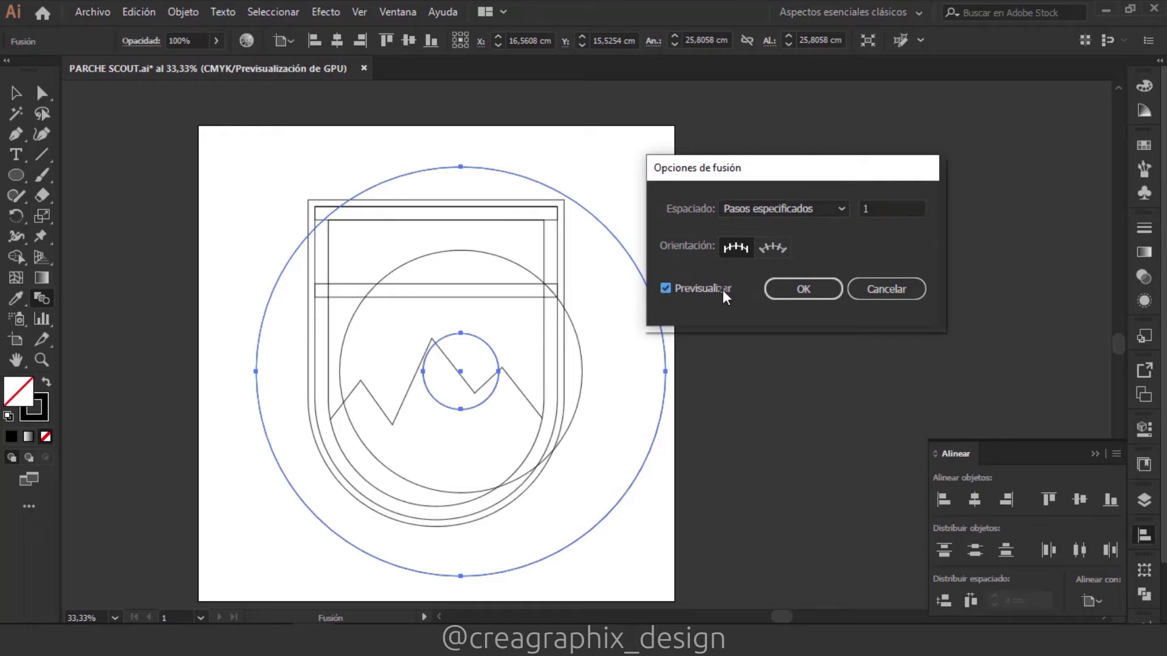
key(Up)
key(Up)
key(Up)
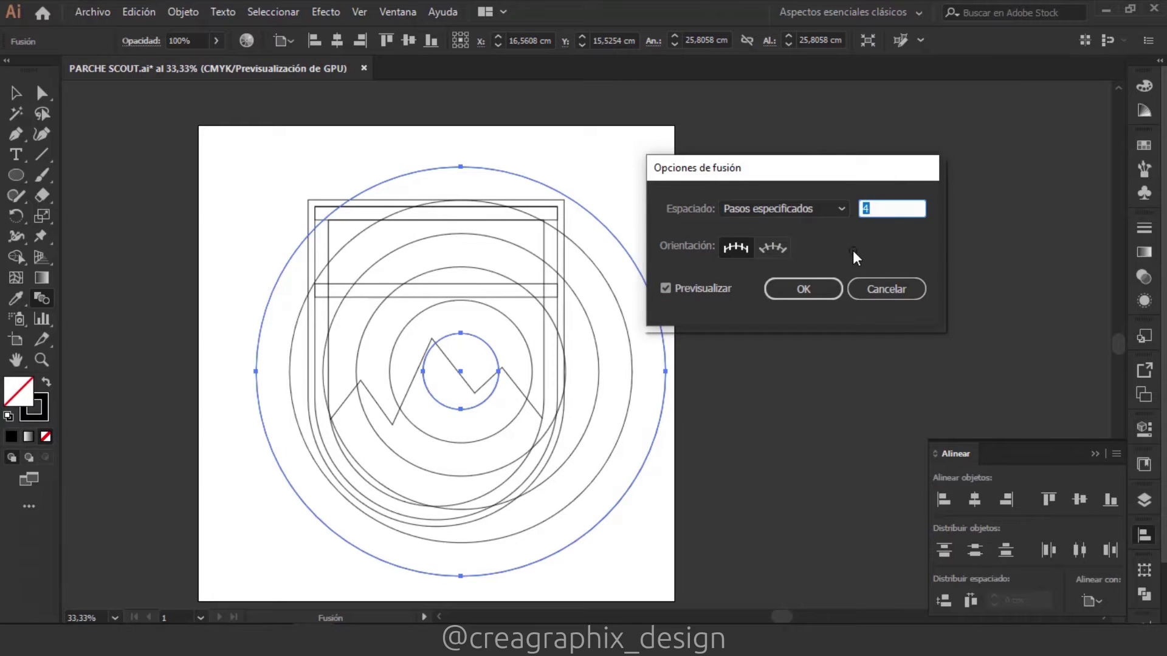
key(Up)
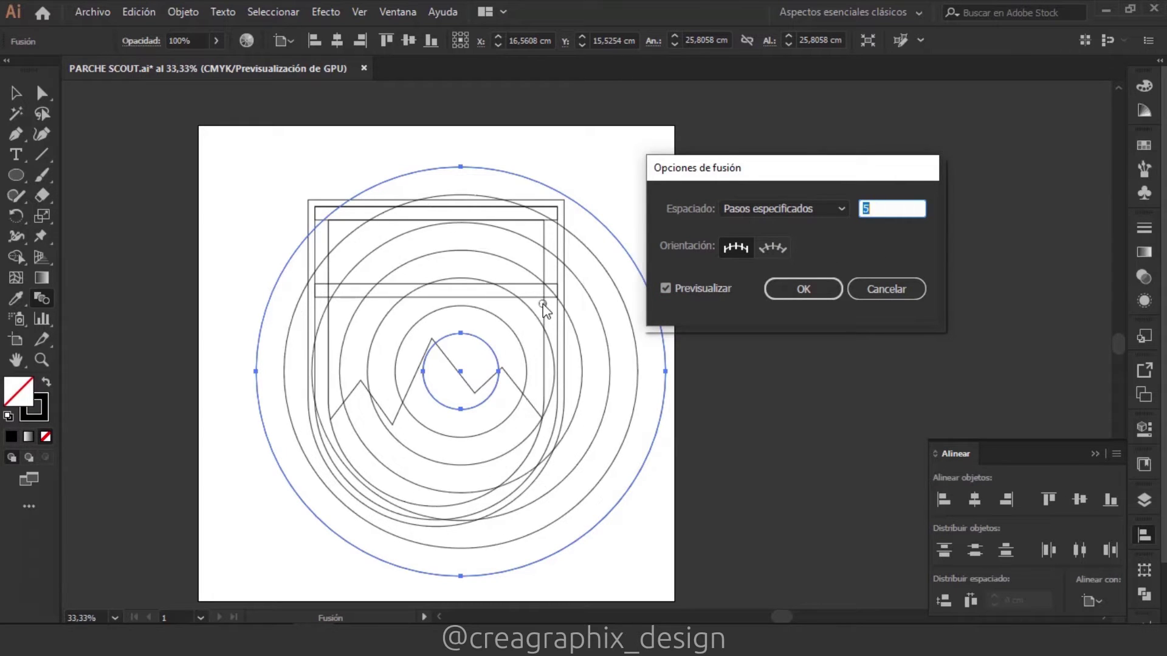
click(786, 296)
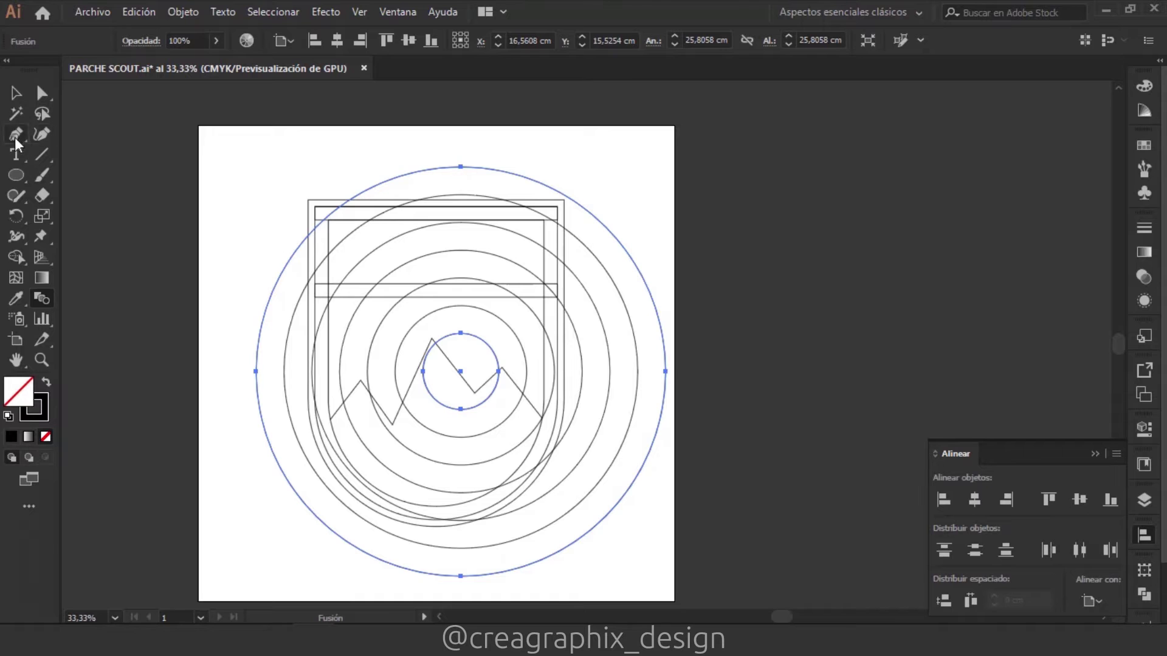
Resize the circle blend to about 24.77 cm across and nudge it slightly down and to the right.
click(15, 94)
drag(668, 167, 656, 185)
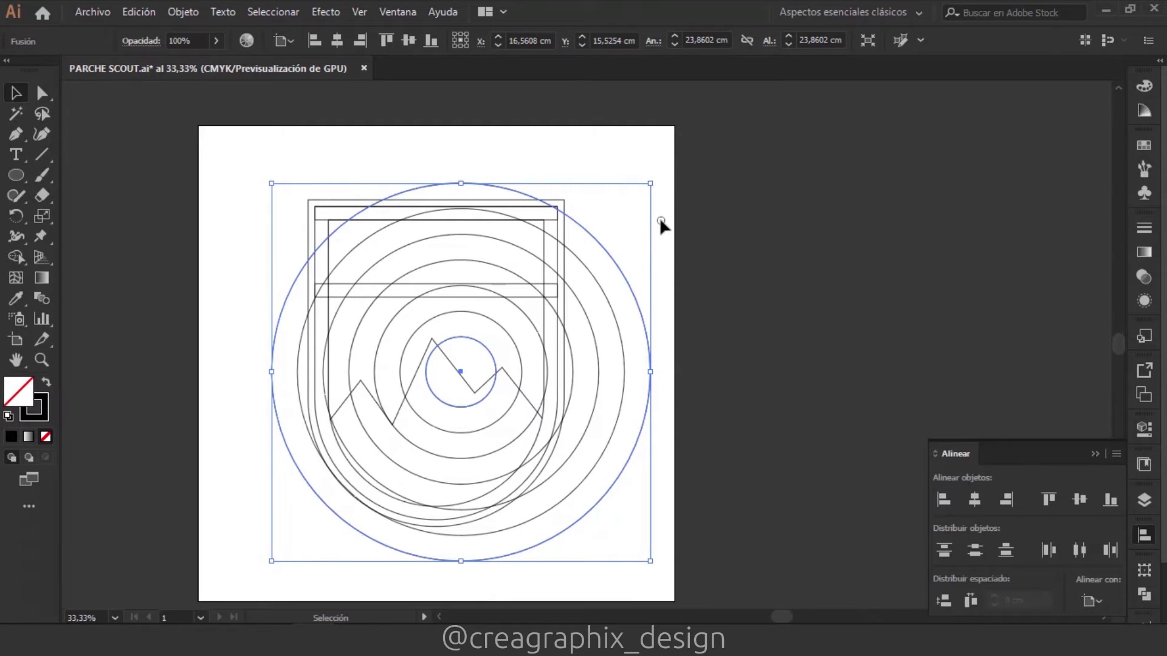
key(Right)
key(Down)
key(Down)
key(Down)
key(Down)
key(Down)
key(Down)
key(Down)
key(Down)
key(Down)
key(Down)
key(Down)
key(Down)
key(Down)
key(Left)
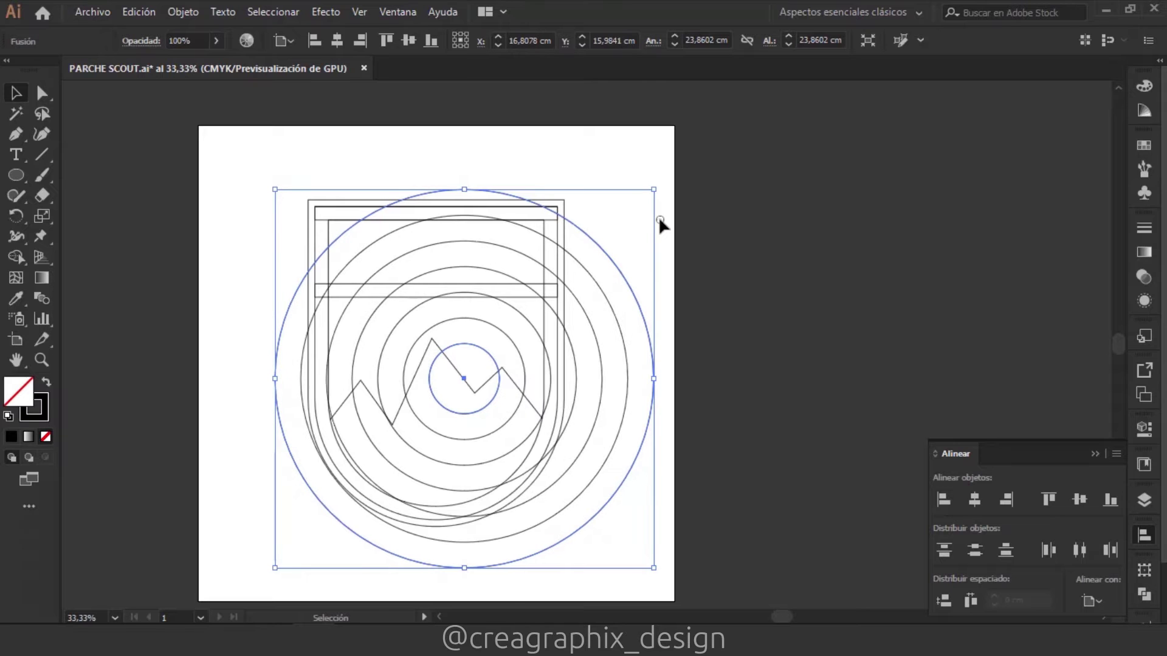
drag(654, 190, 662, 183)
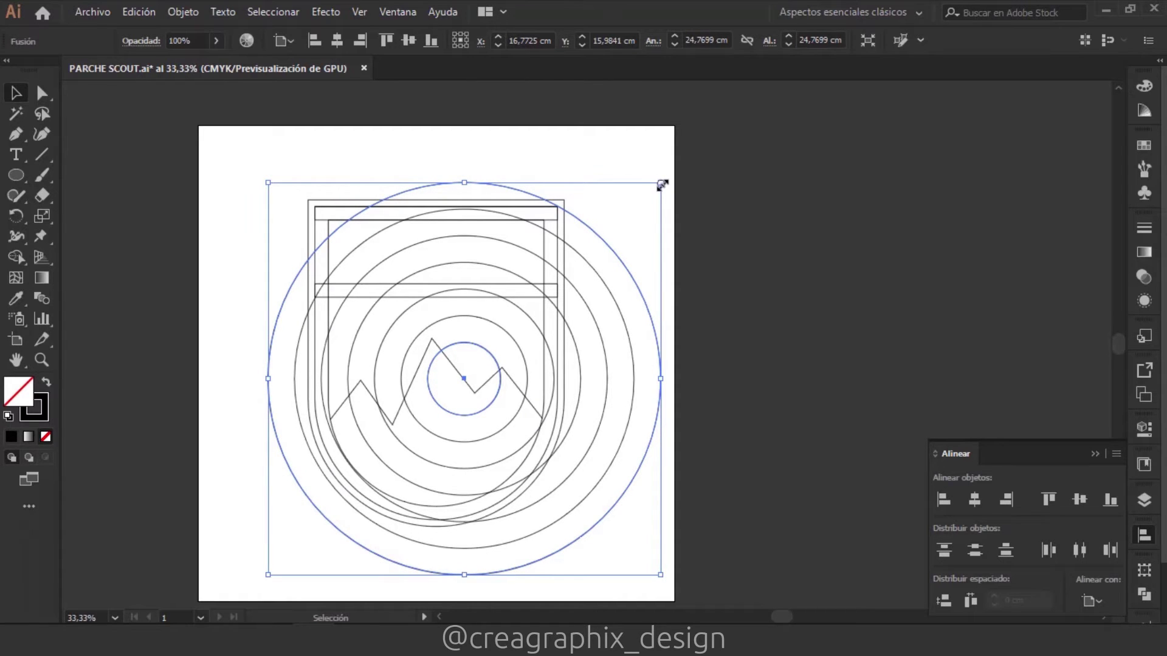
Expand the circle blend into separate editable circles.
click(183, 11)
click(256, 191)
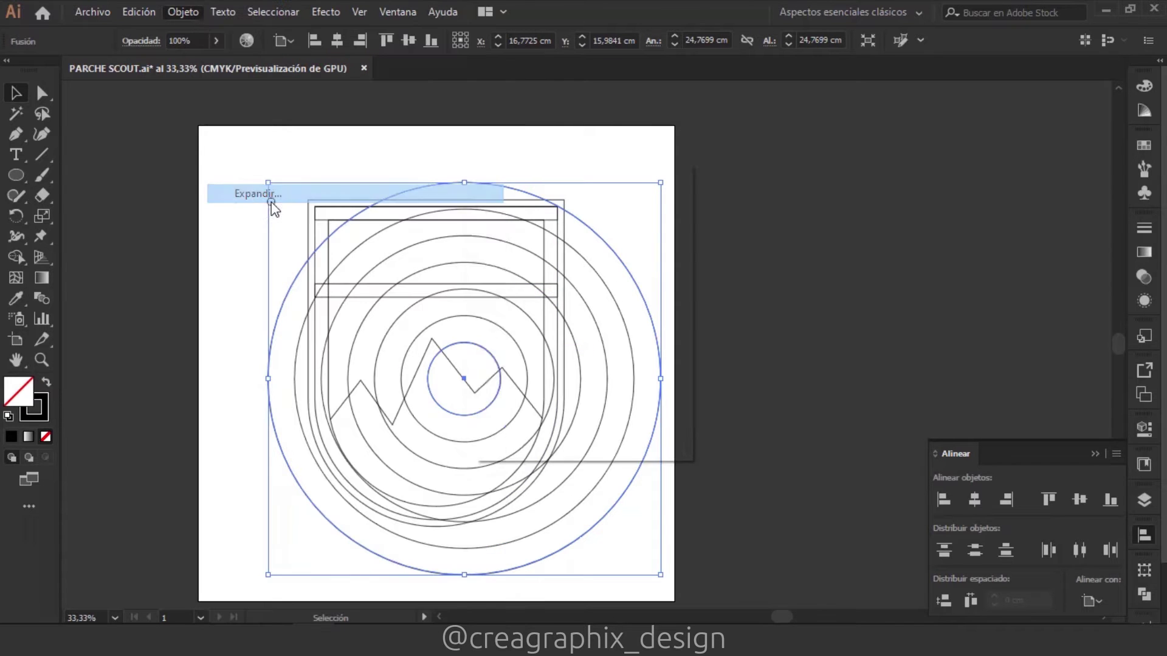
click(547, 414)
Select all the artwork and remove the circle portions outside the badge outline with the Shape Builder tool.
scroll(735, 604, down, 2)
key(ctrl+a)
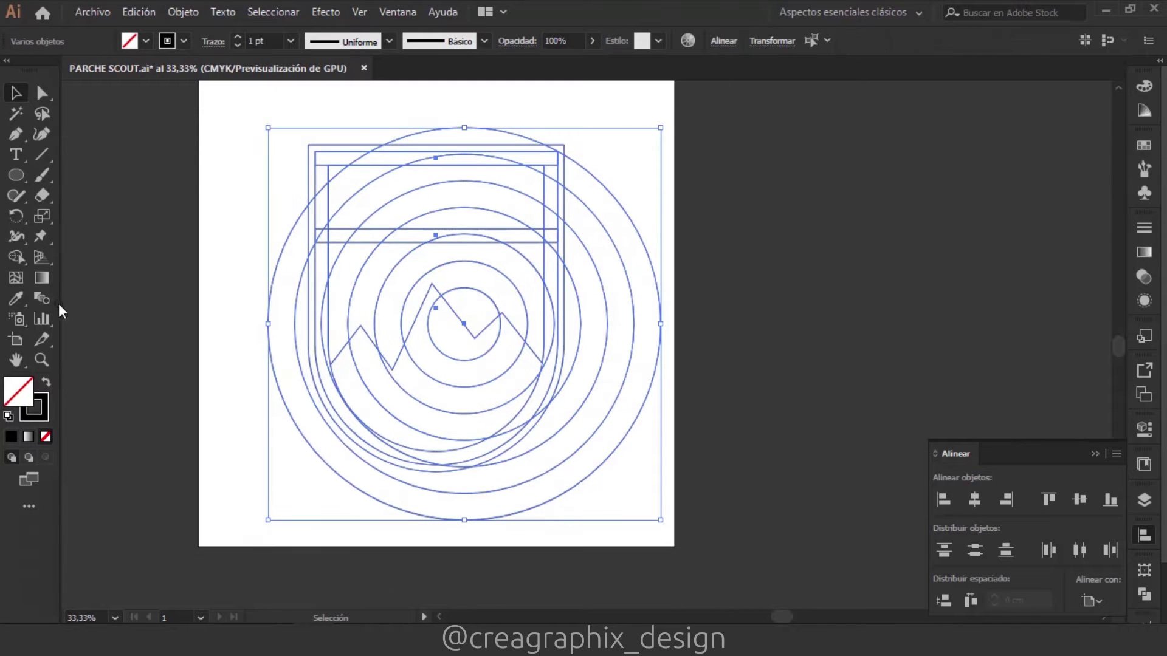
click(16, 256)
drag(457, 129, 593, 136)
alt+click(583, 331)
scroll(602, 363, up, 1)
scroll(602, 363, up, 3)
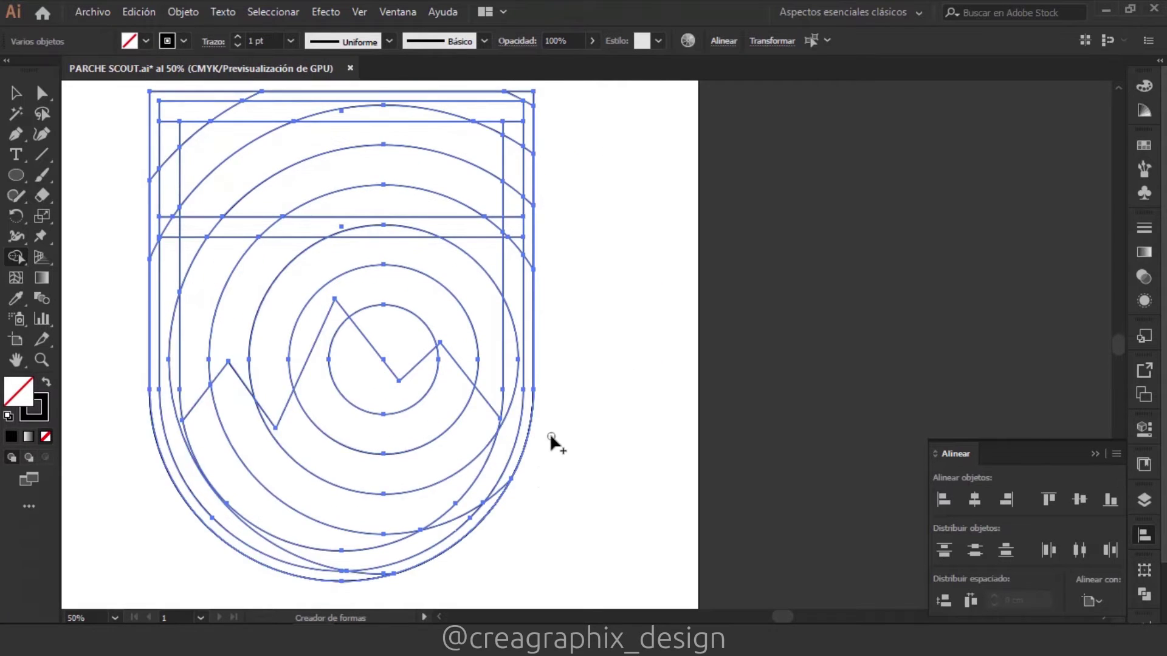
Set the fill to the light yellow swatch.
click(147, 42)
click(81, 105)
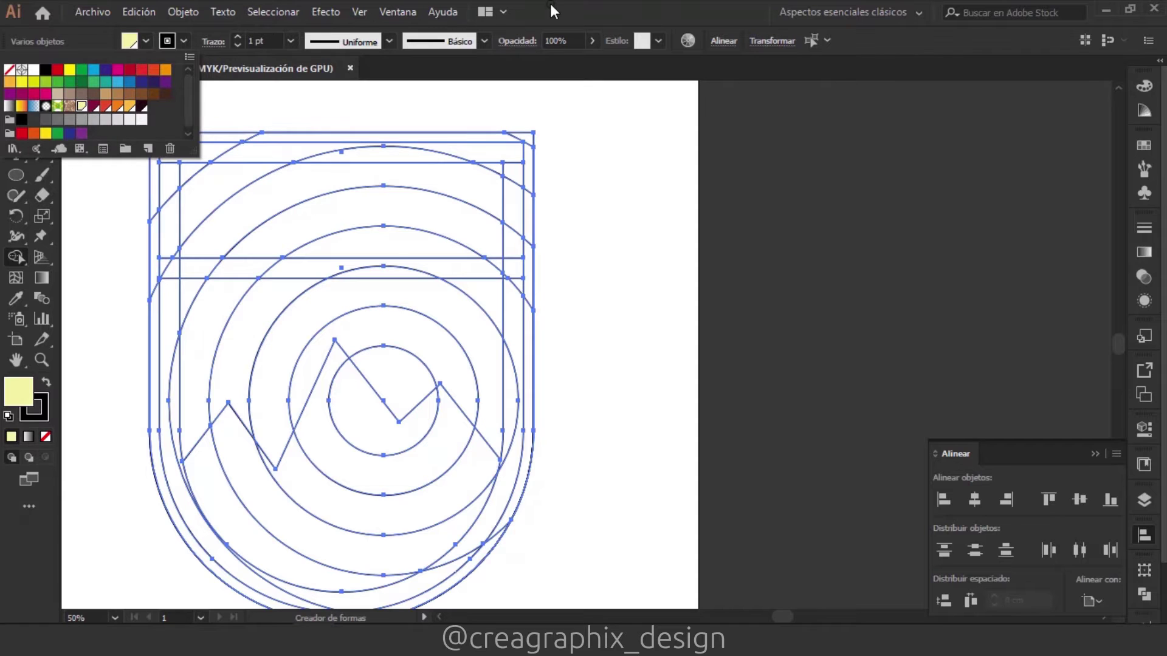
click(554, 11)
click(38, 418)
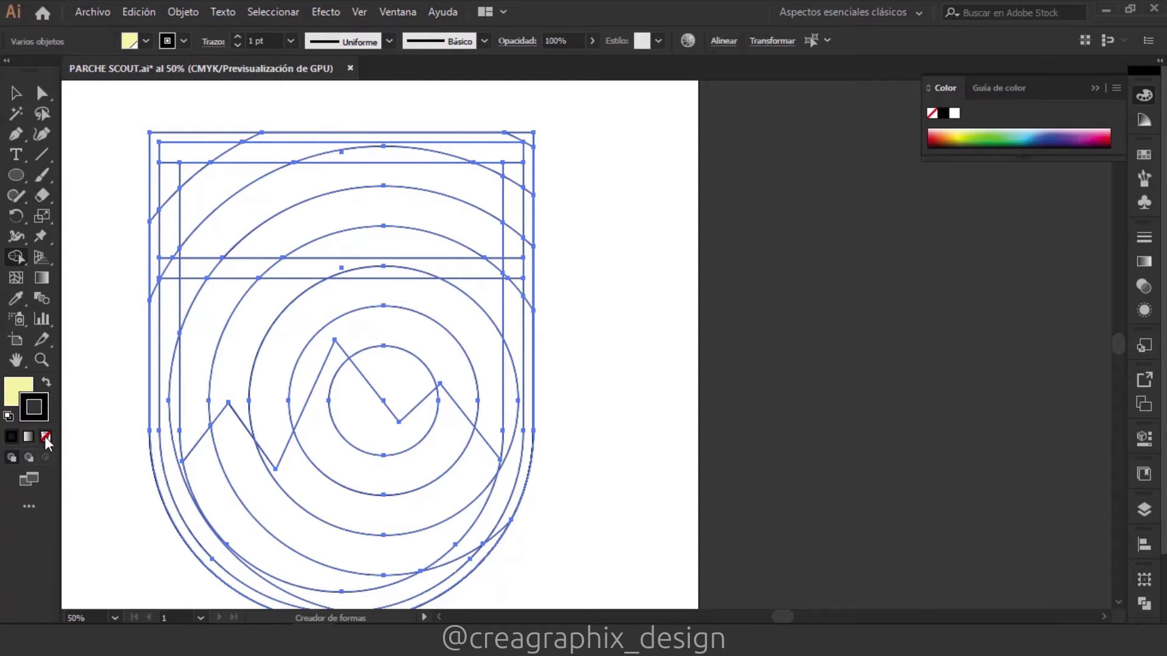
click(45, 437)
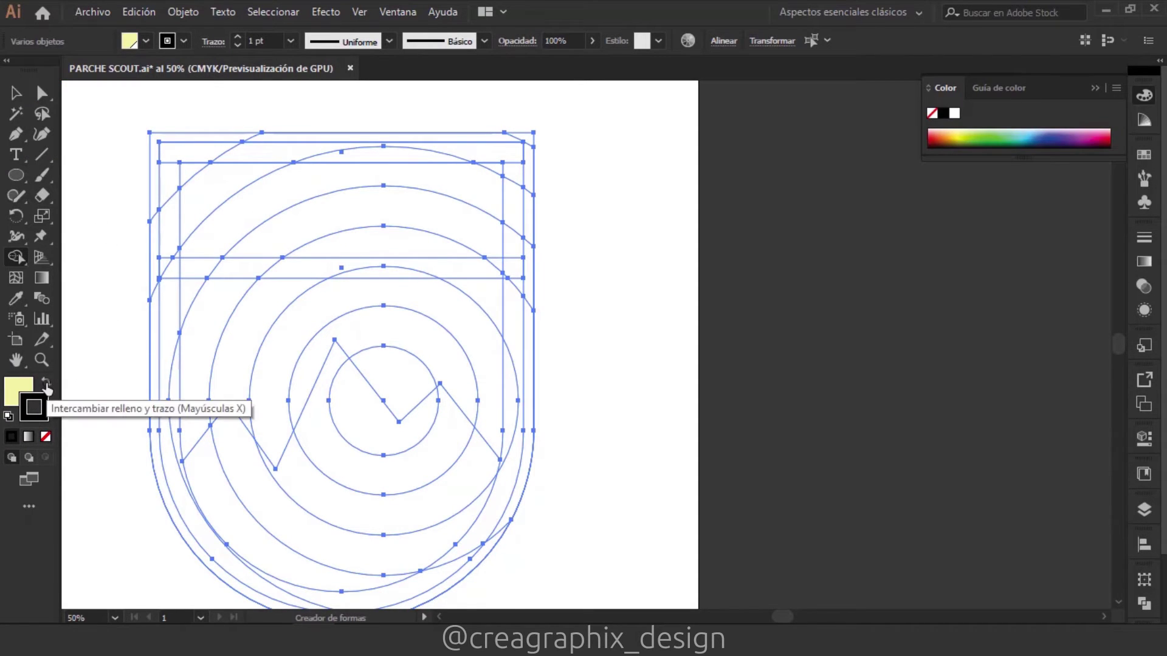
click(28, 386)
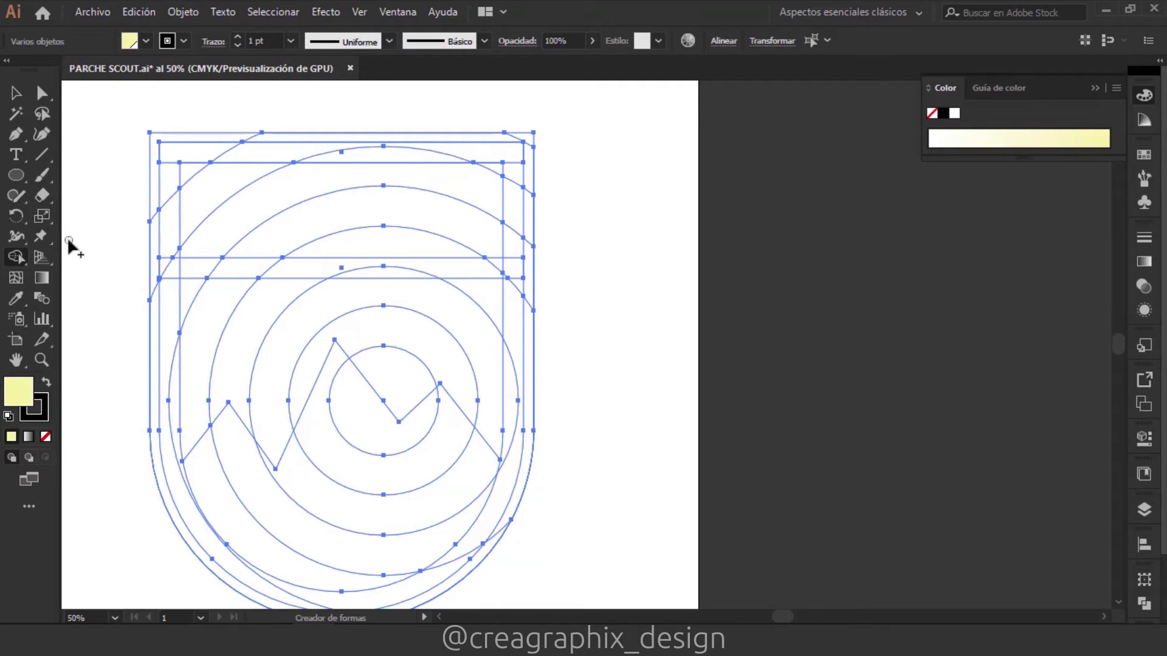
Merge all segments of the badge's outermost border into one light yellow shape with the Shape Builder tool.
mouse_move(217, 152)
mouse_down()
mouse_move(183, 138)
mouse_move(518, 133)
mouse_up()
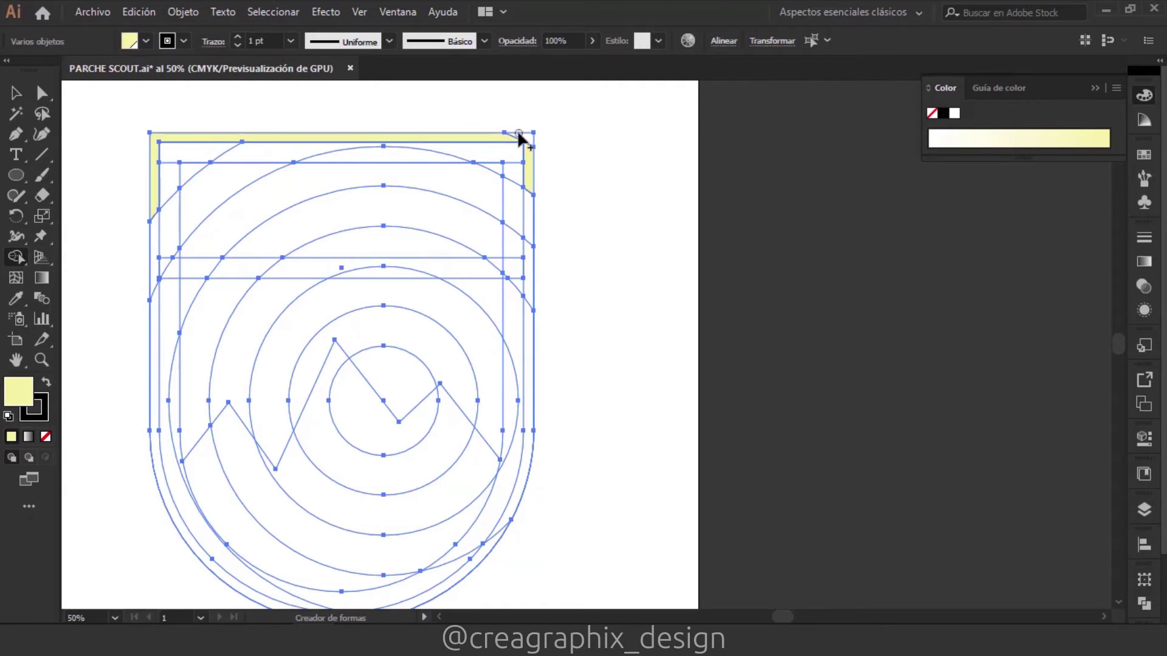
mouse_move(523, 177)
mouse_down()
mouse_move(531, 323)
mouse_move(490, 541)
mouse_move(502, 597)
mouse_up()
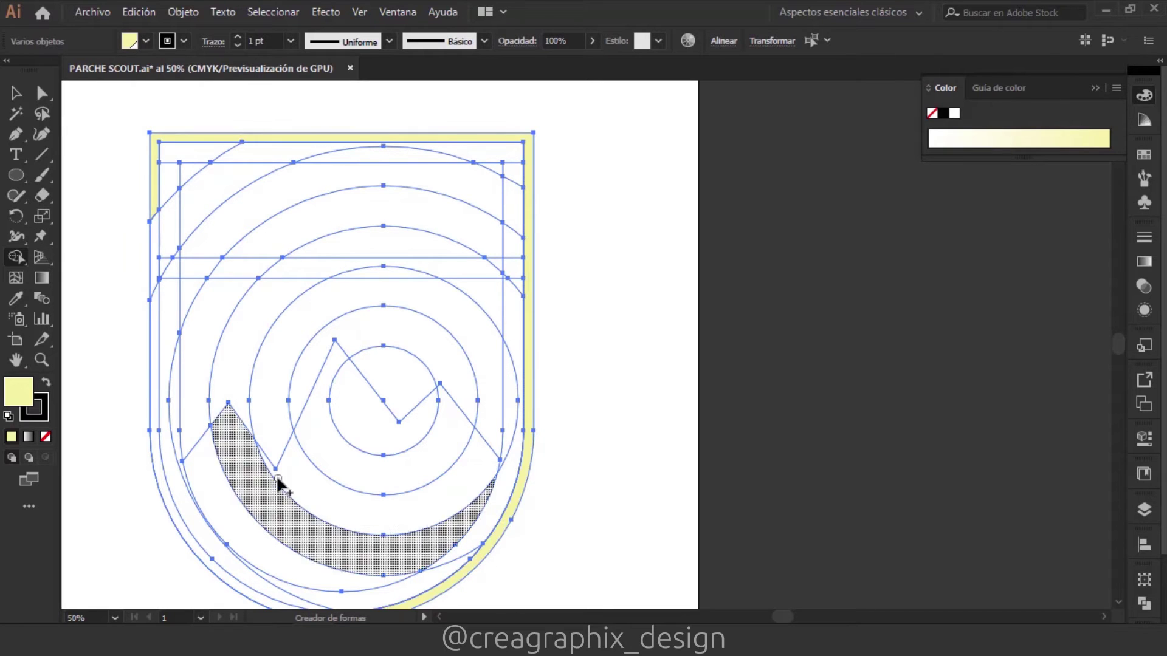
drag(156, 216, 155, 331)
scroll(231, 495, down, 2)
scroll(304, 505, down, 1)
scroll(372, 516, up, 3)
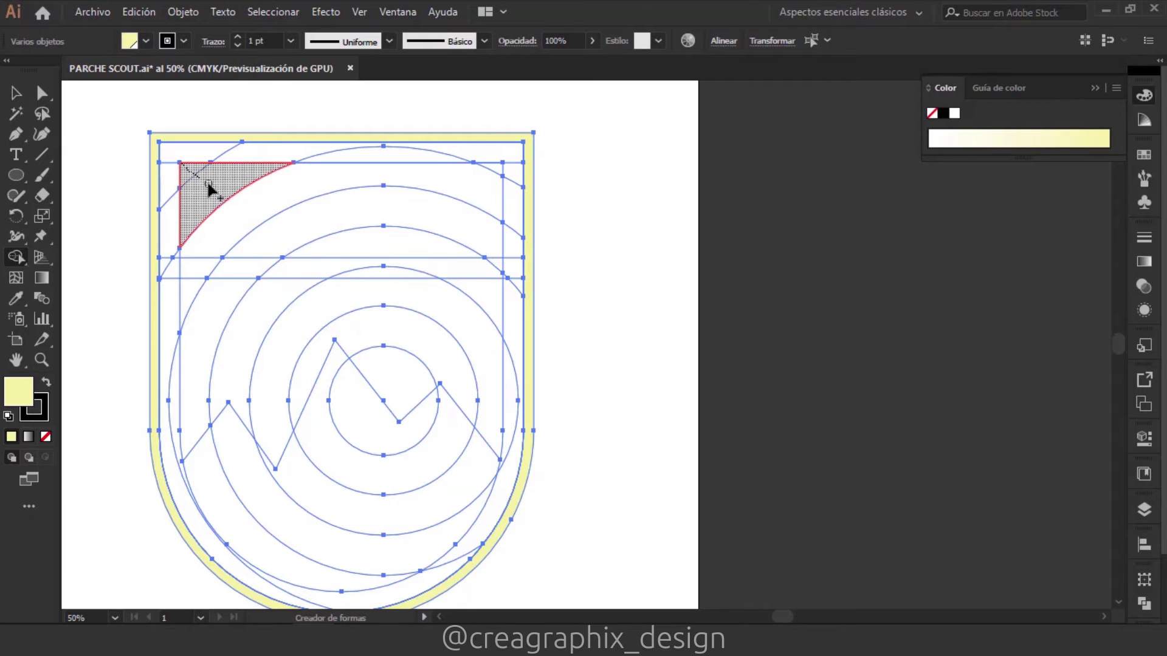
Merge the regions between the two horizontal bands into a single light yellow rectangular panel.
mouse_move(197, 176)
mouse_down()
mouse_move(261, 215)
mouse_move(379, 249)
mouse_up()
drag(482, 194, 482, 196)
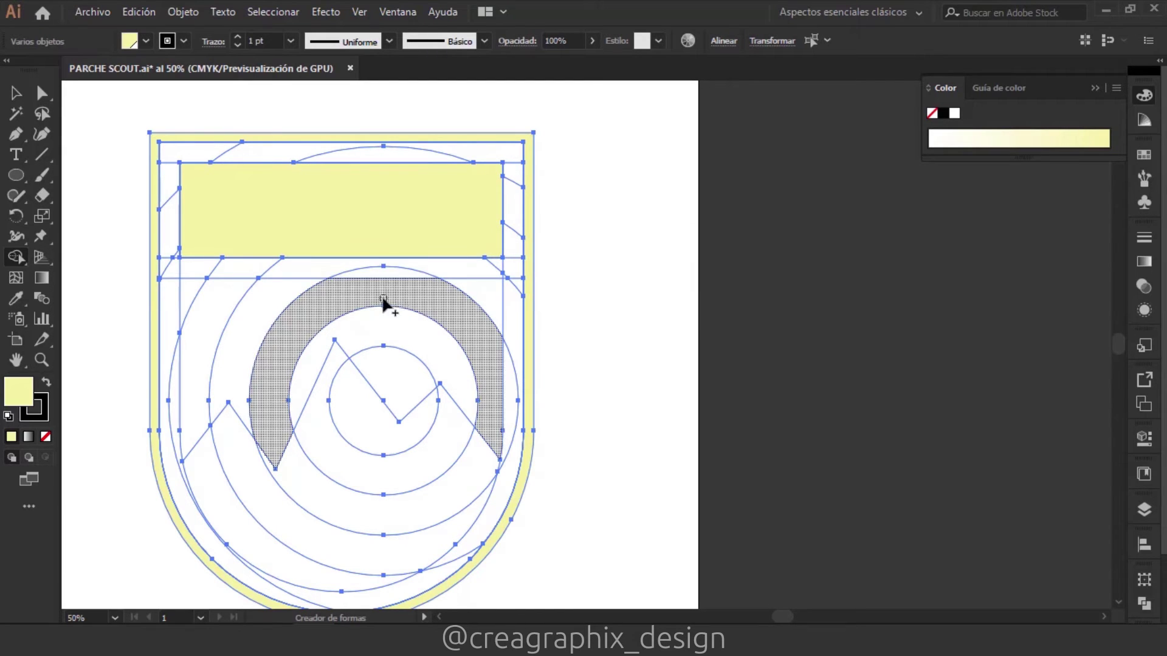
Fill the sun's innermost area between the two mountain peaks with the light yellow swatch using Shape Builder.
click(146, 41)
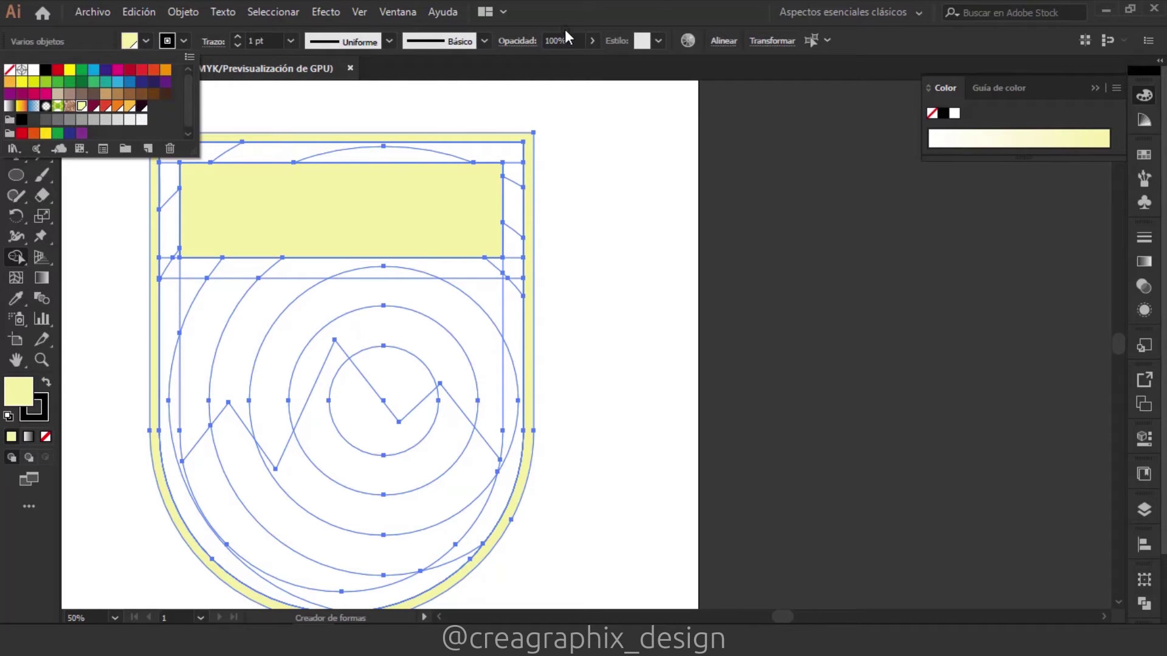
click(409, 378)
Merge the inner frame, the divider band and the whole mountain area into one very dark purple shape with Shape Builder.
click(147, 41)
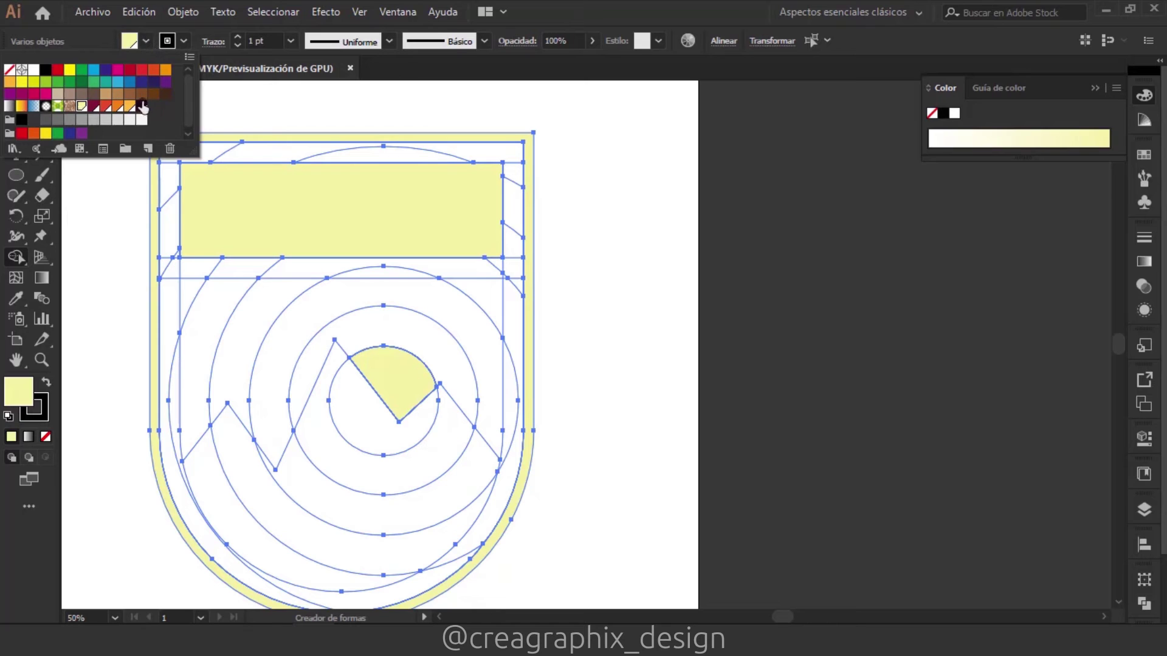
click(141, 106)
mouse_move(234, 155)
mouse_down()
mouse_move(196, 147)
mouse_move(492, 157)
mouse_move(516, 194)
mouse_move(512, 254)
mouse_move(489, 267)
mouse_move(175, 260)
mouse_up()
drag(173, 203, 173, 207)
scroll(206, 289, down, 4)
drag(172, 155, 177, 263)
click(510, 234)
scroll(521, 157, up, 4)
scroll(518, 200, down, 4)
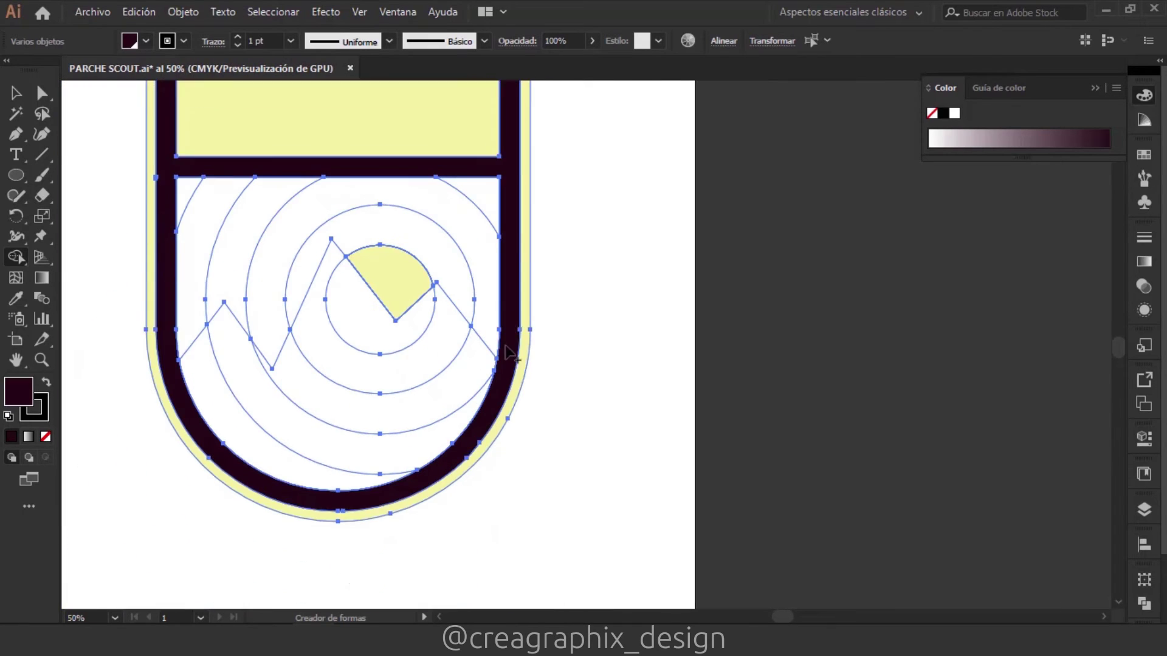
scroll(508, 351, down, 2)
mouse_move(206, 362)
mouse_down()
mouse_move(254, 328)
mouse_move(312, 360)
mouse_move(346, 312)
mouse_move(359, 355)
mouse_up()
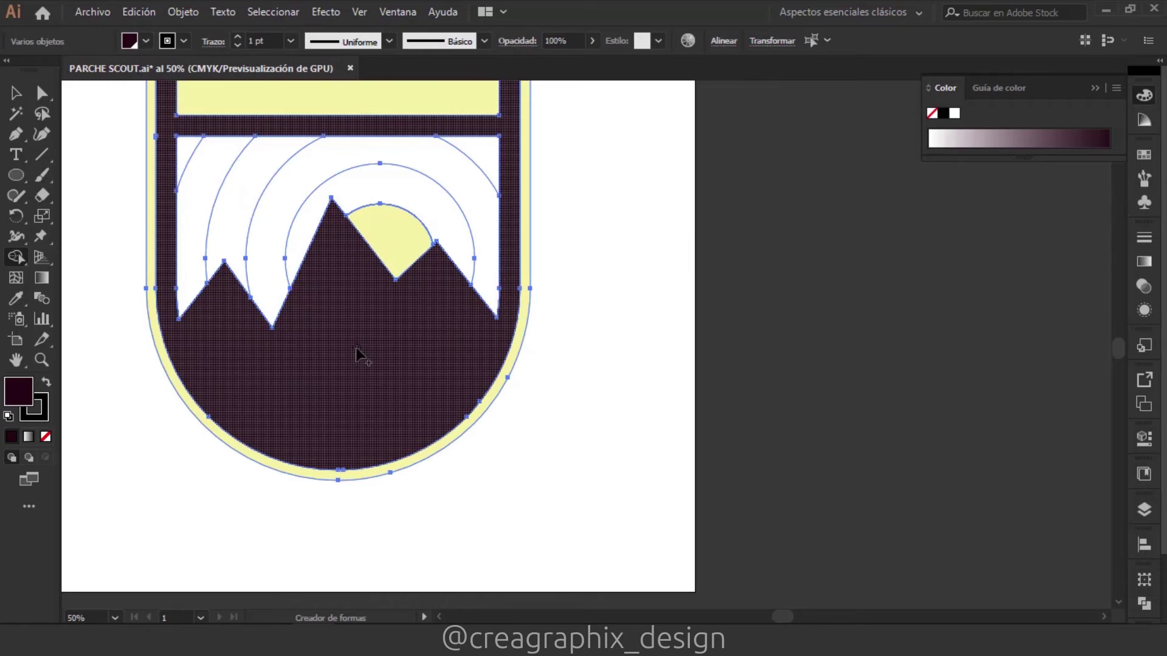
Merge the first ring around the sun's center into one golden yellow shape.
scroll(359, 354, down, 2)
scroll(493, 352, up, 3)
scroll(495, 362, down, 2)
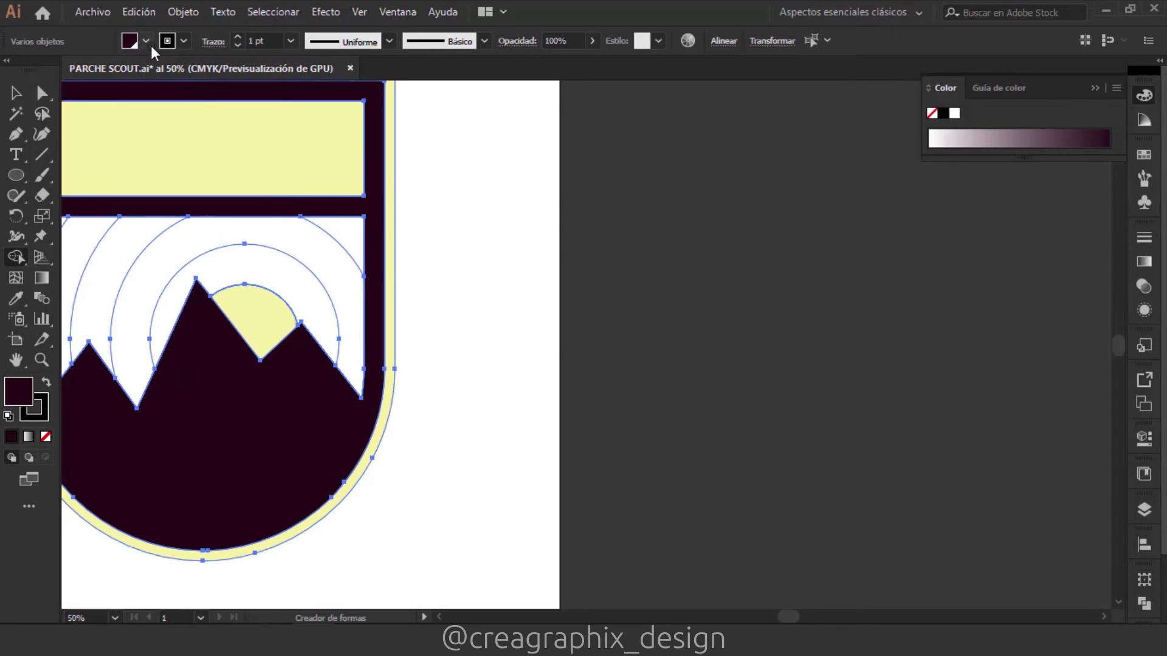
click(146, 41)
click(129, 106)
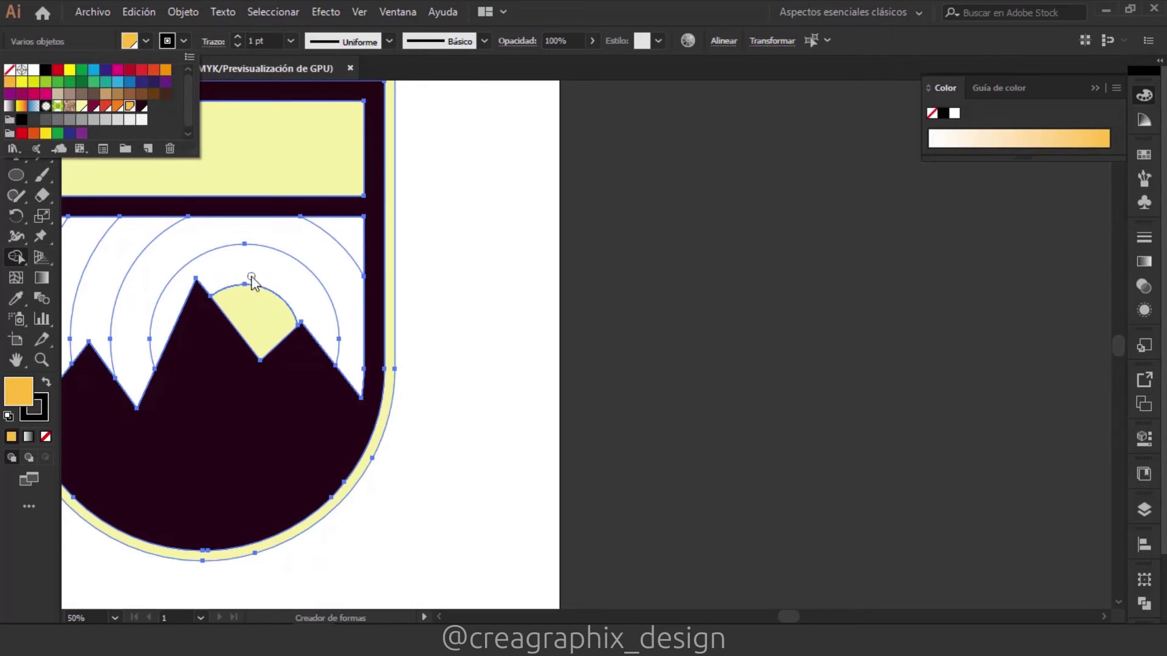
click(18, 266)
click(294, 294)
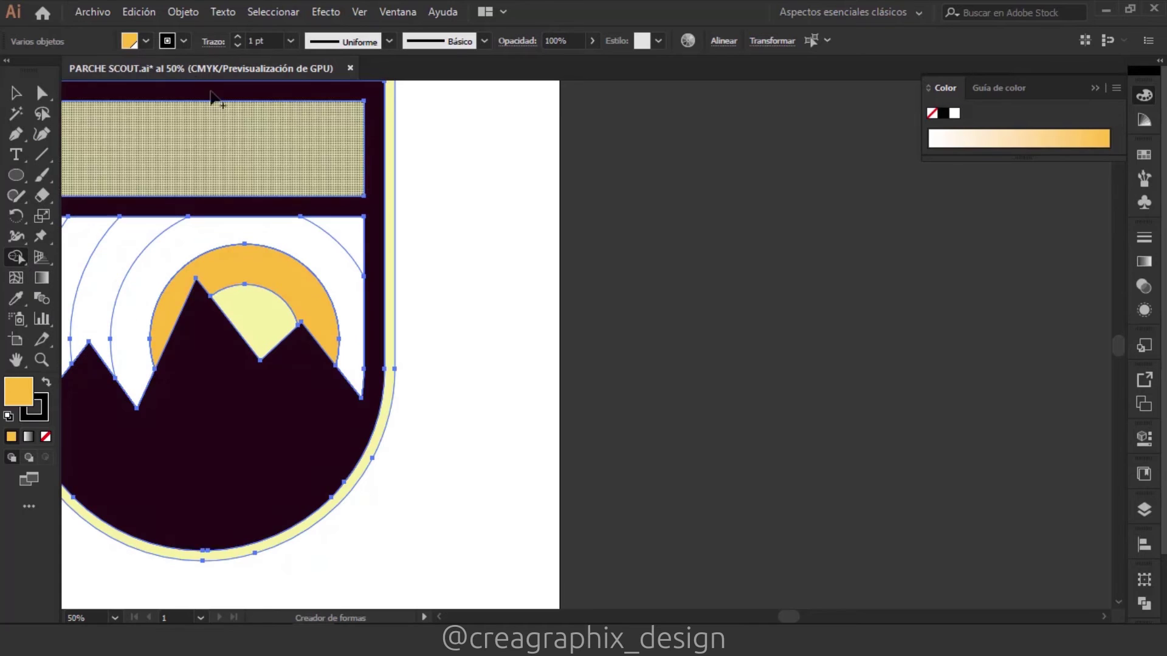
Merge the second ring around the sun into one orange shape.
click(146, 42)
click(117, 106)
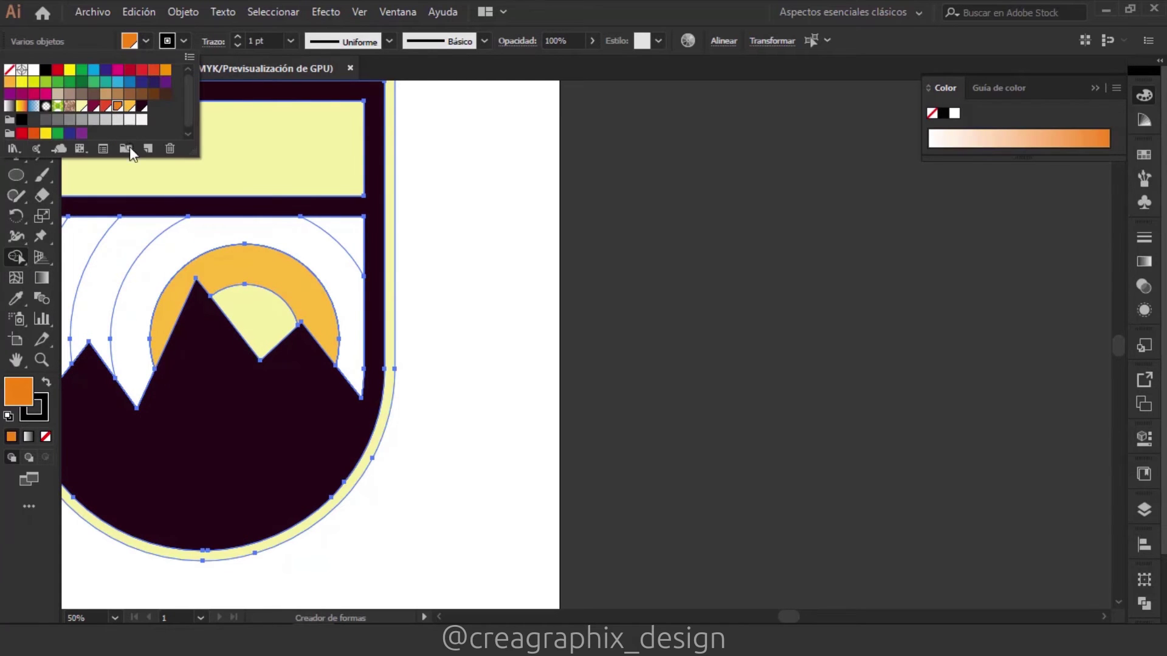
click(164, 258)
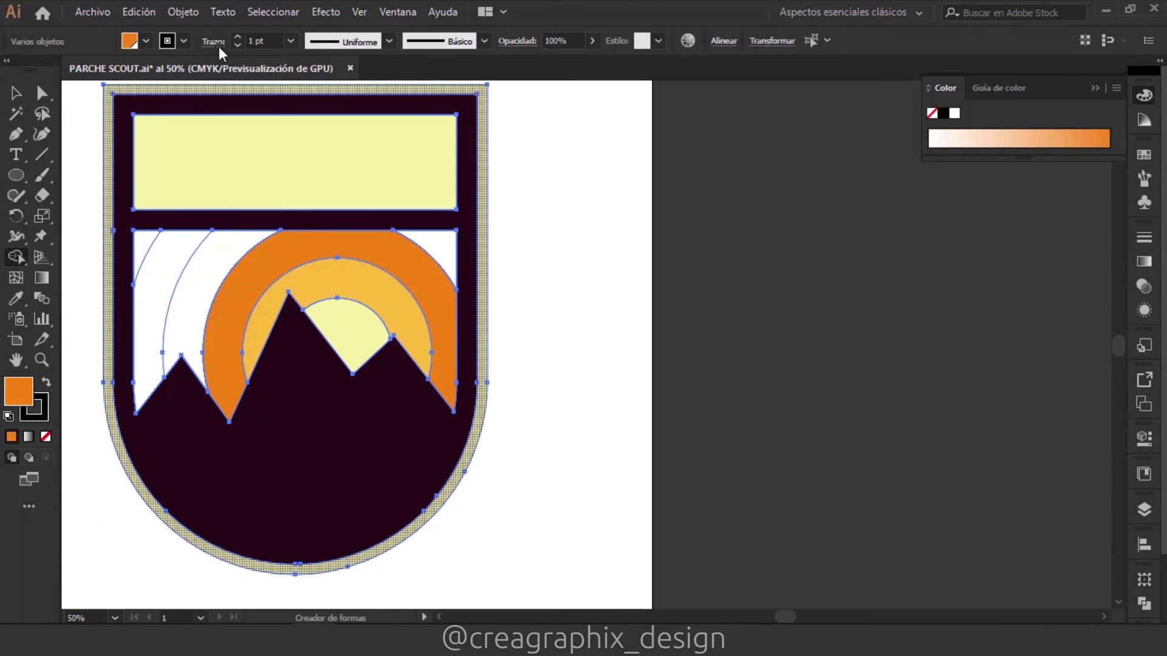
Fill the third sun ring with the red swatch, including its separate piece in the picture's upper-right corner.
click(146, 41)
click(106, 107)
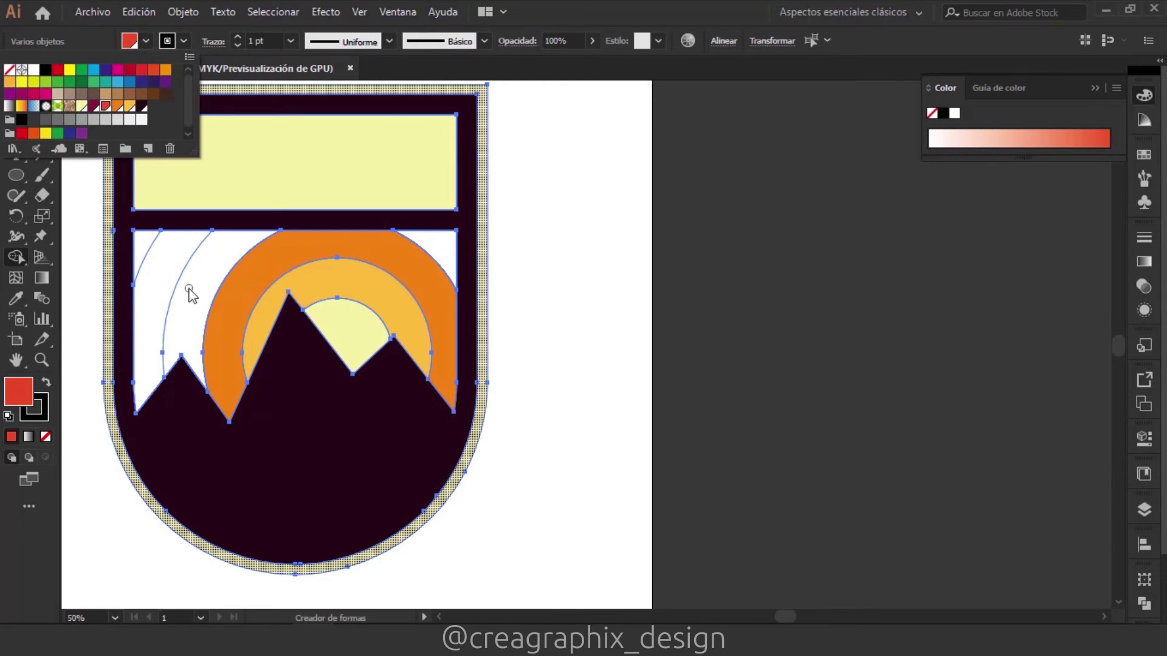
click(201, 271)
click(448, 271)
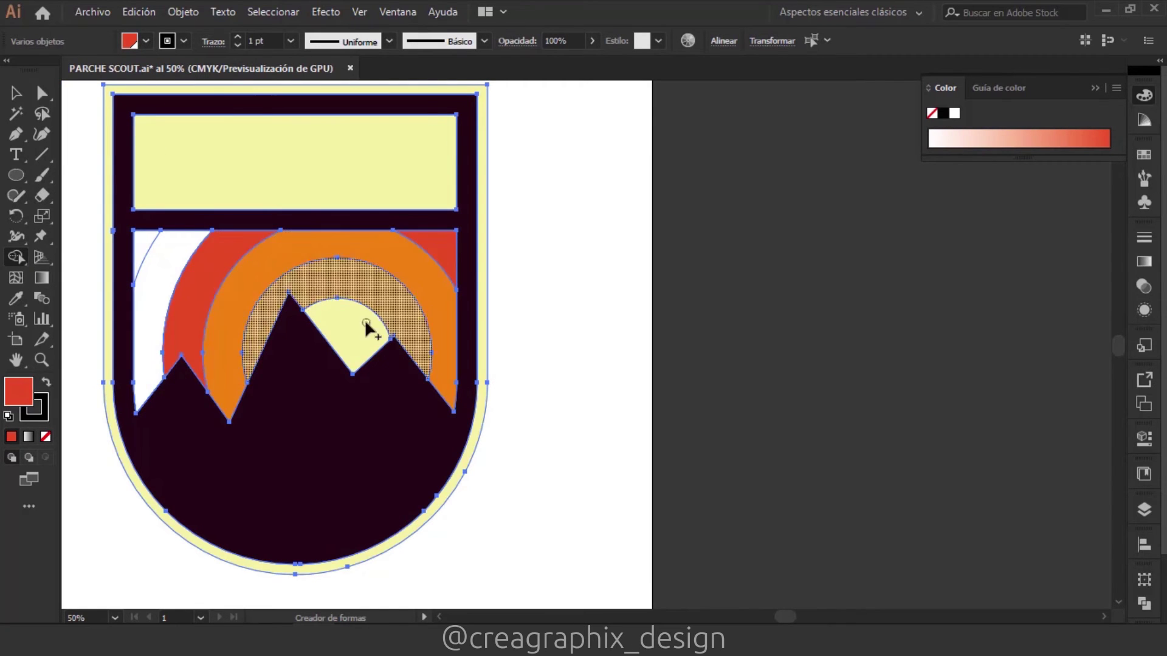
Merge the fourth sun ring, along the picture's left side, into one maroon shape.
click(146, 42)
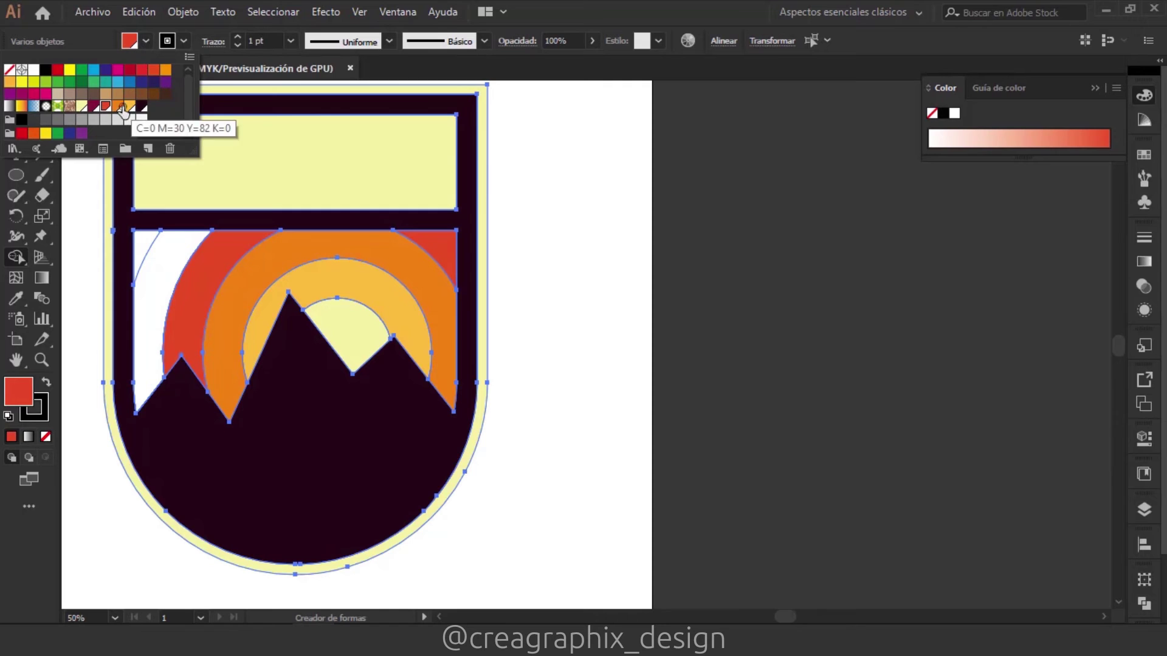
click(95, 107)
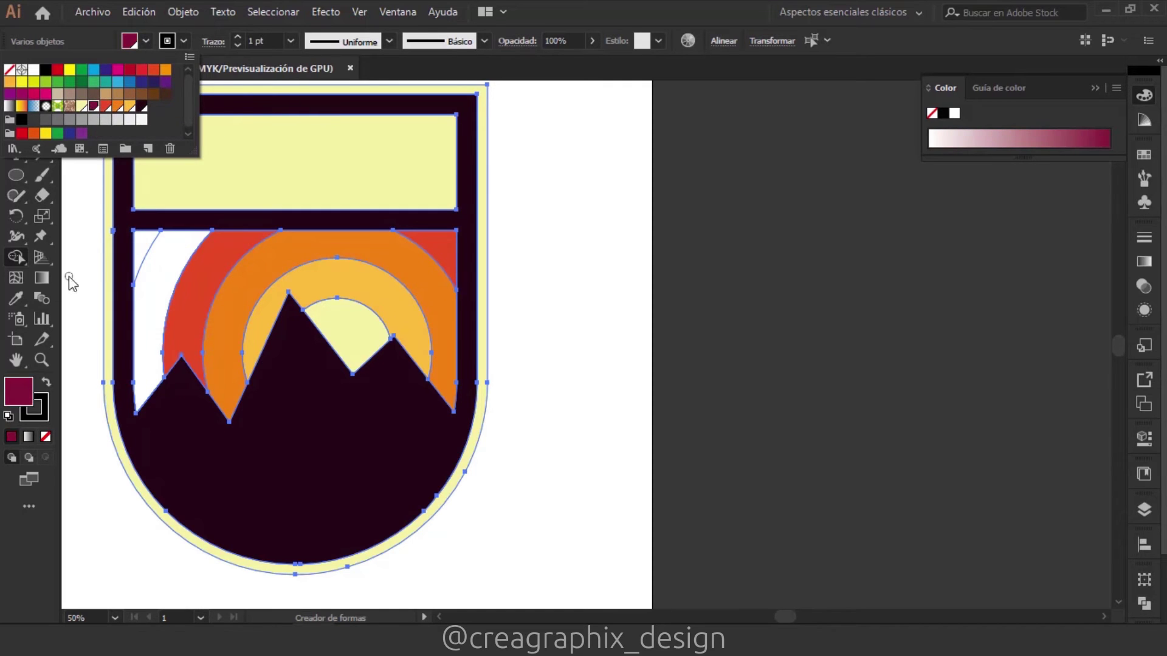
click(163, 268)
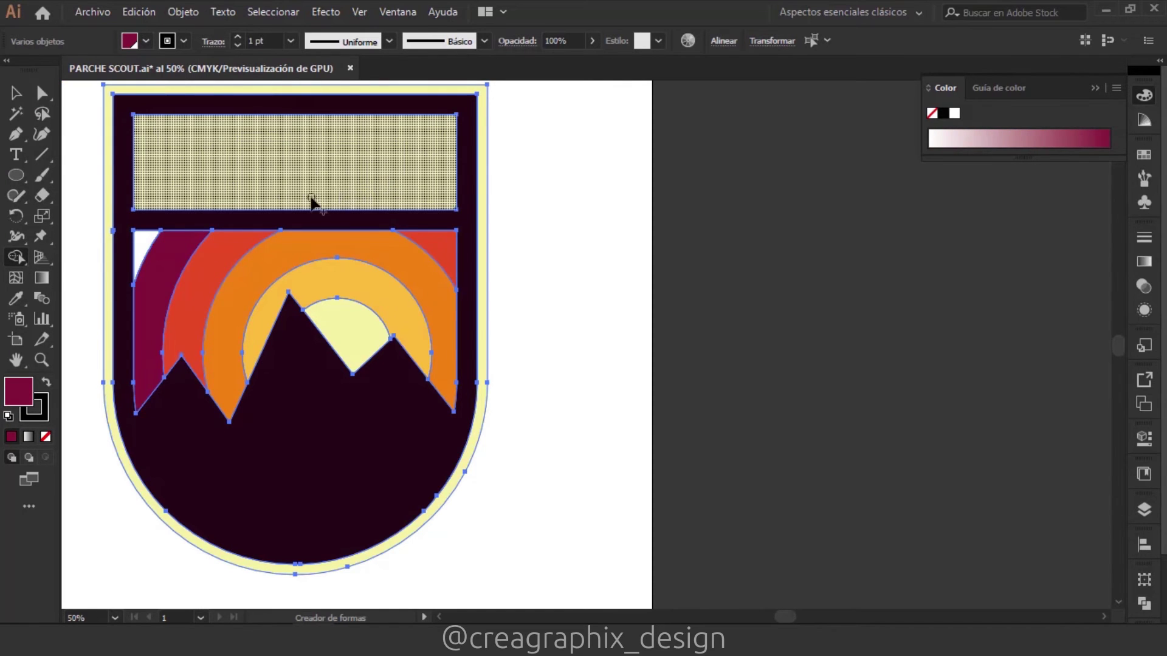
Isolate the unfilled upper-left corner piece of the picture, fill it with the dark maroon swatch and exit isolation.
key(ctrl+shift+a)
key(ctrl+1)
click(120, 218)
double_click(121, 222)
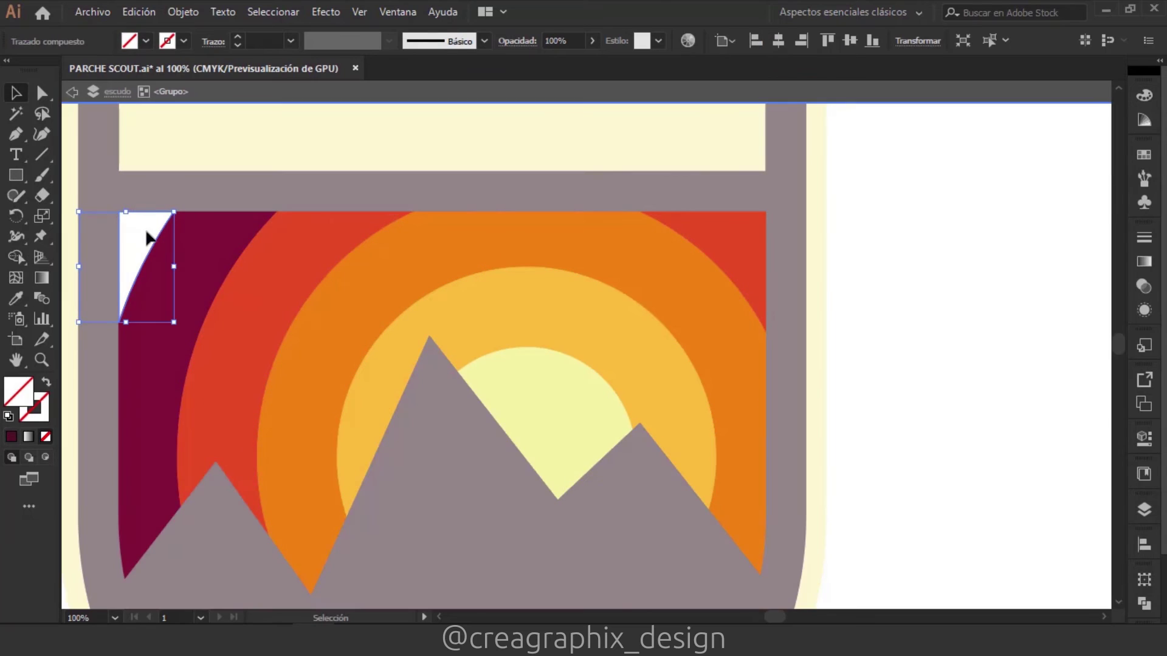
click(146, 41)
click(155, 107)
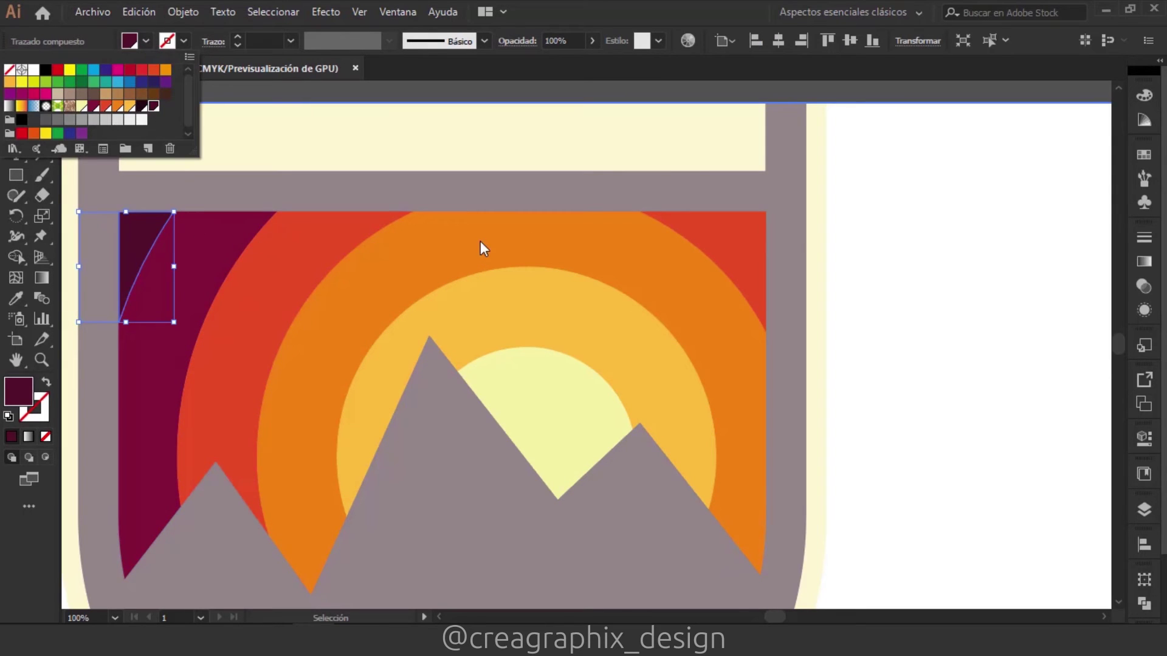
key(Escape)
key(Escape)
scroll(166, 105, down, 3)
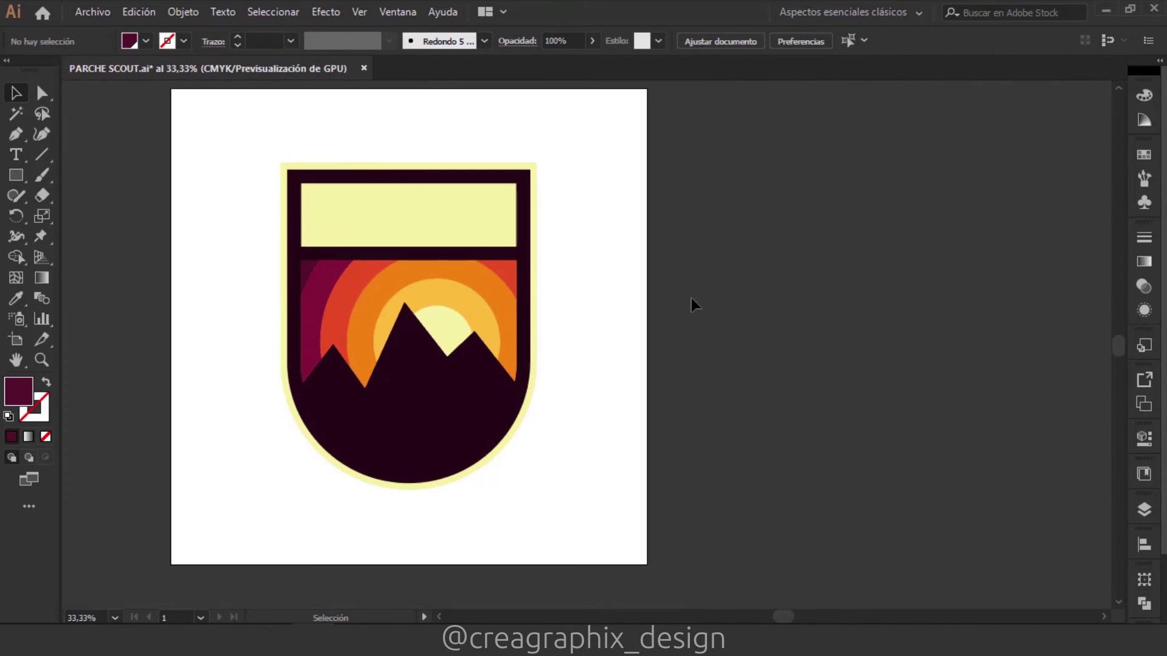
Add the text SCOUT, enlarge it to about 88 pt and place it in the light yellow title panel.
key(t)
scroll(431, 280, up, 2)
scroll(392, 238, up, 1)
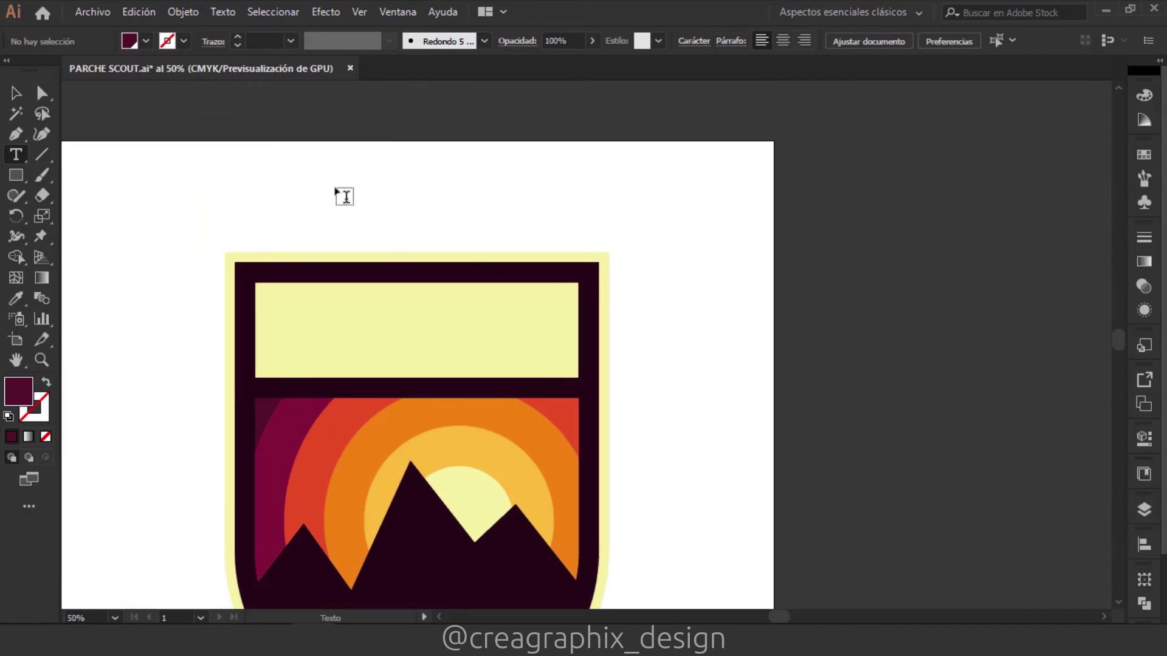
click(338, 190)
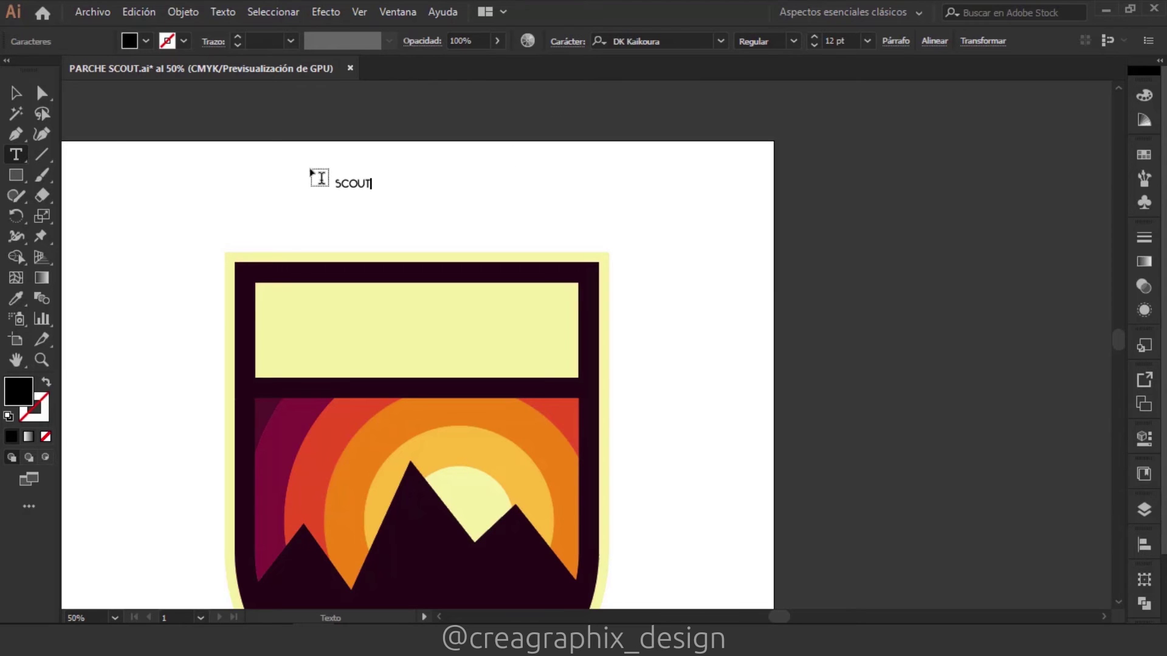
click(16, 93)
drag(372, 192, 598, 265)
drag(530, 248, 476, 353)
Match the SCOUT text's color to the dark maroon corner piece with the Eyedropper and deselect it.
click(16, 298)
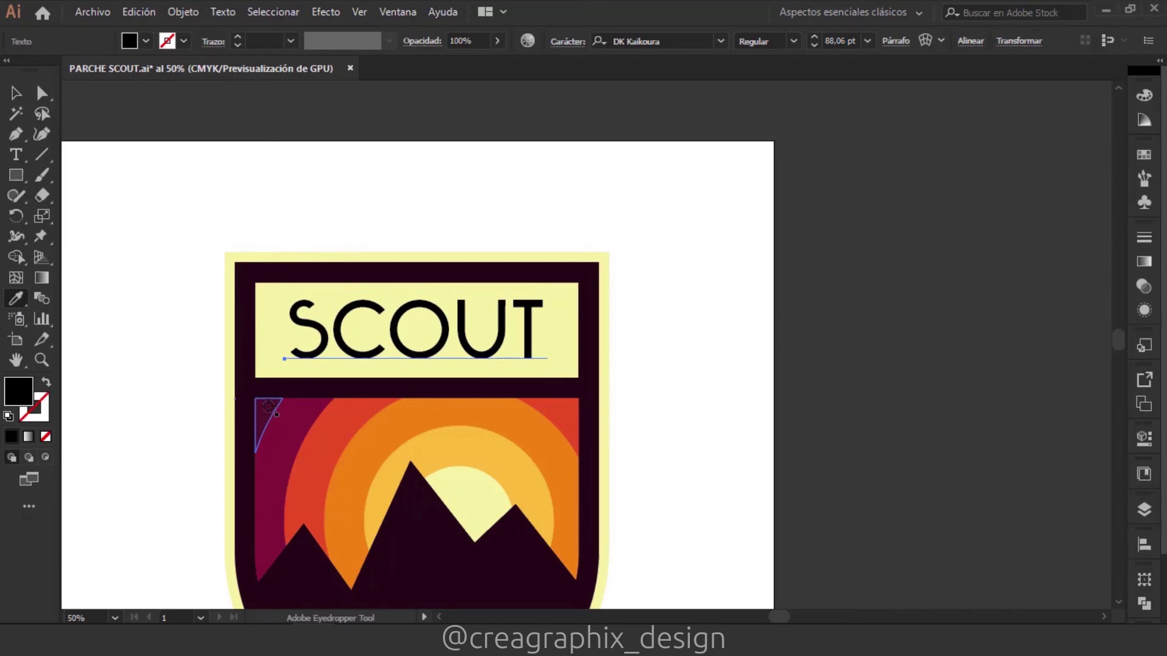
click(261, 406)
click(15, 93)
click(518, 170)
key(ctrl+minus)
key(ctrl+minus)
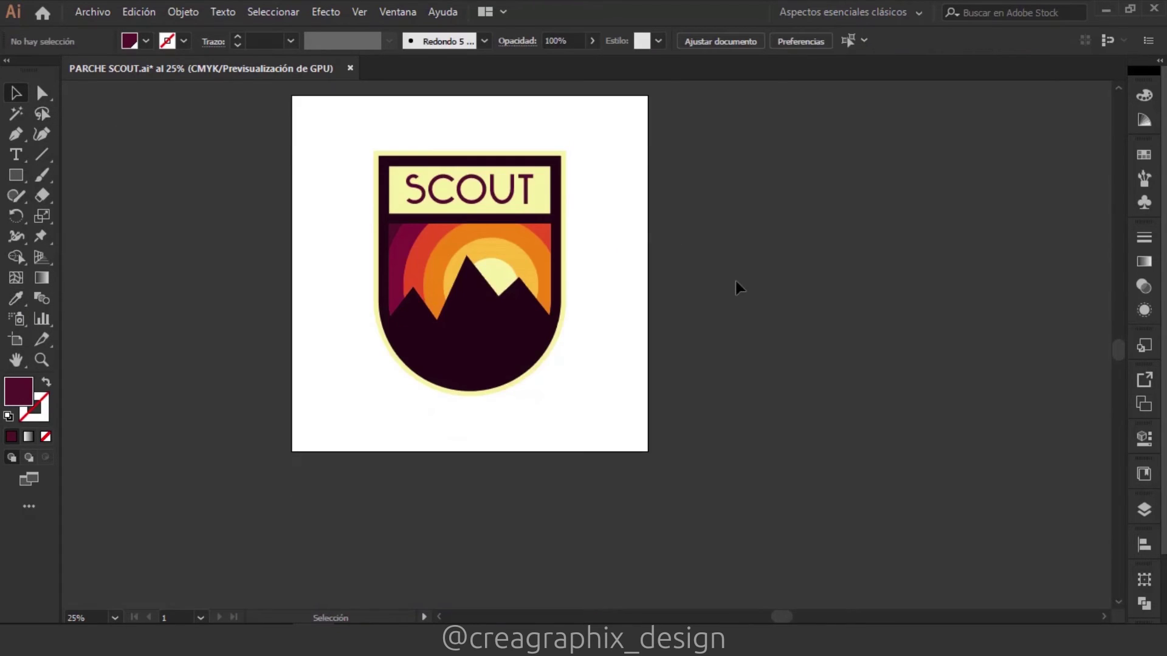
Set the fill to light yellow and draw a four-point snow highlight along the right mountain's right slope with the Pen tool.
key(ctrl+plus)
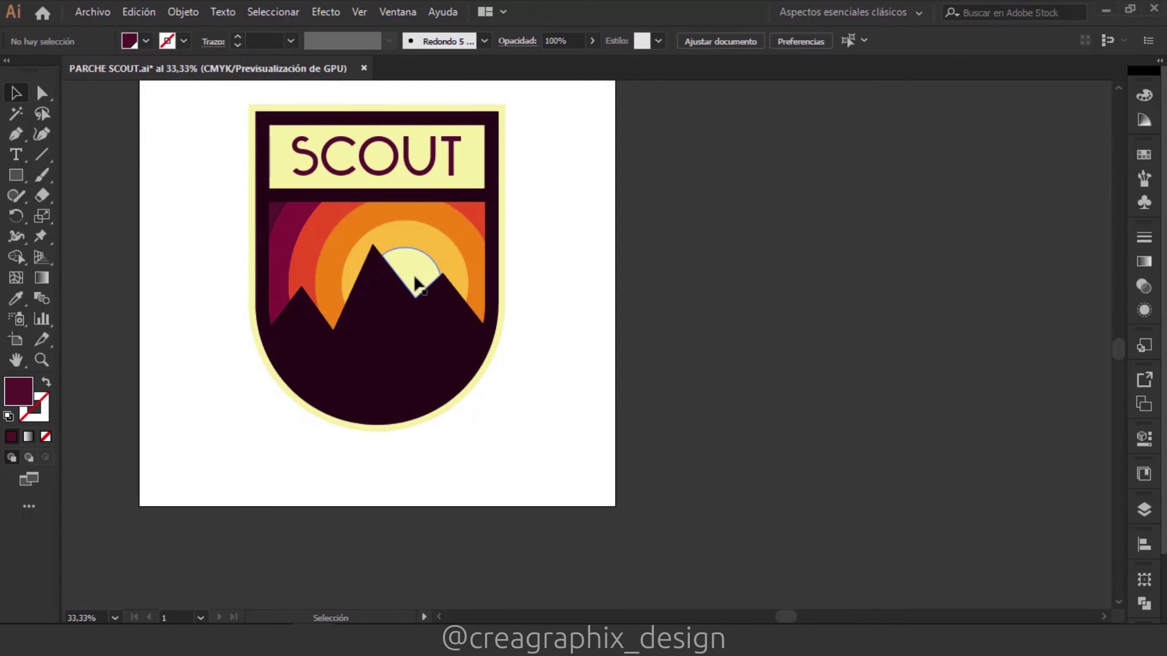
click(145, 41)
click(81, 107)
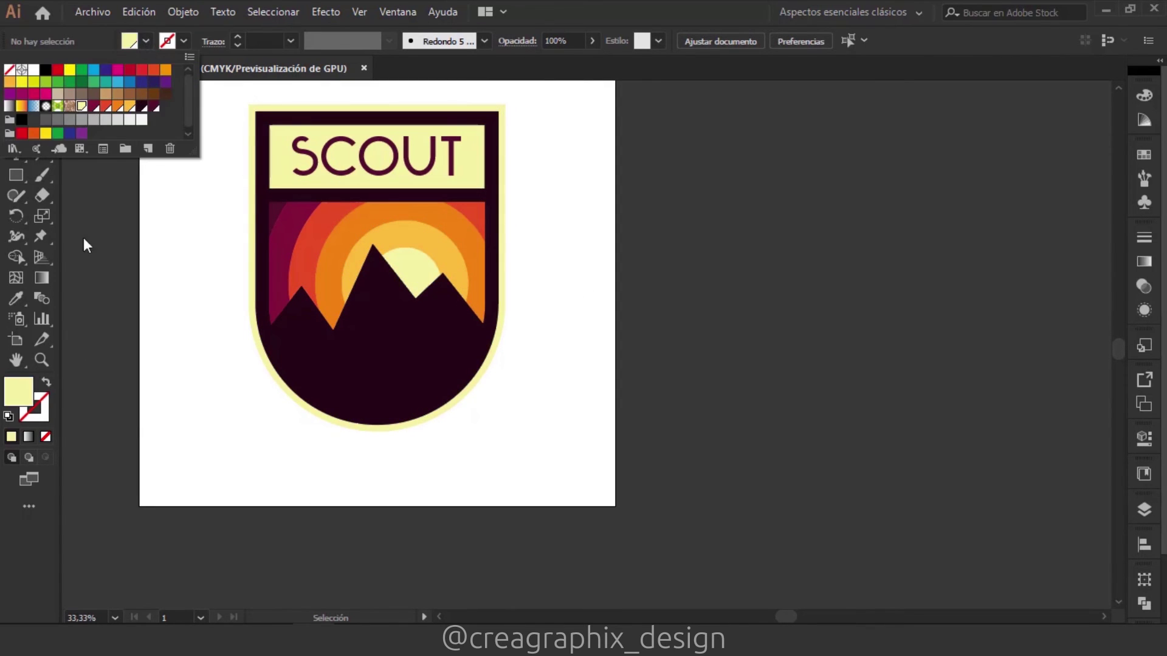
click(141, 210)
scroll(443, 293, up, 4)
drag(505, 399, 306, 367)
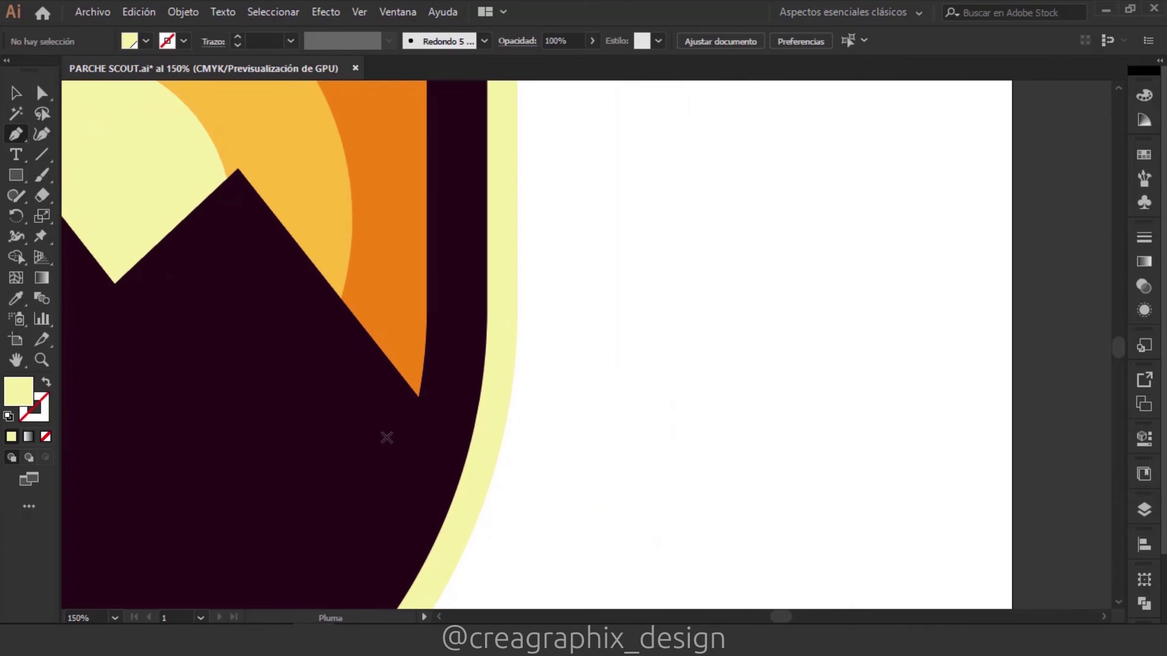
click(390, 399)
click(248, 221)
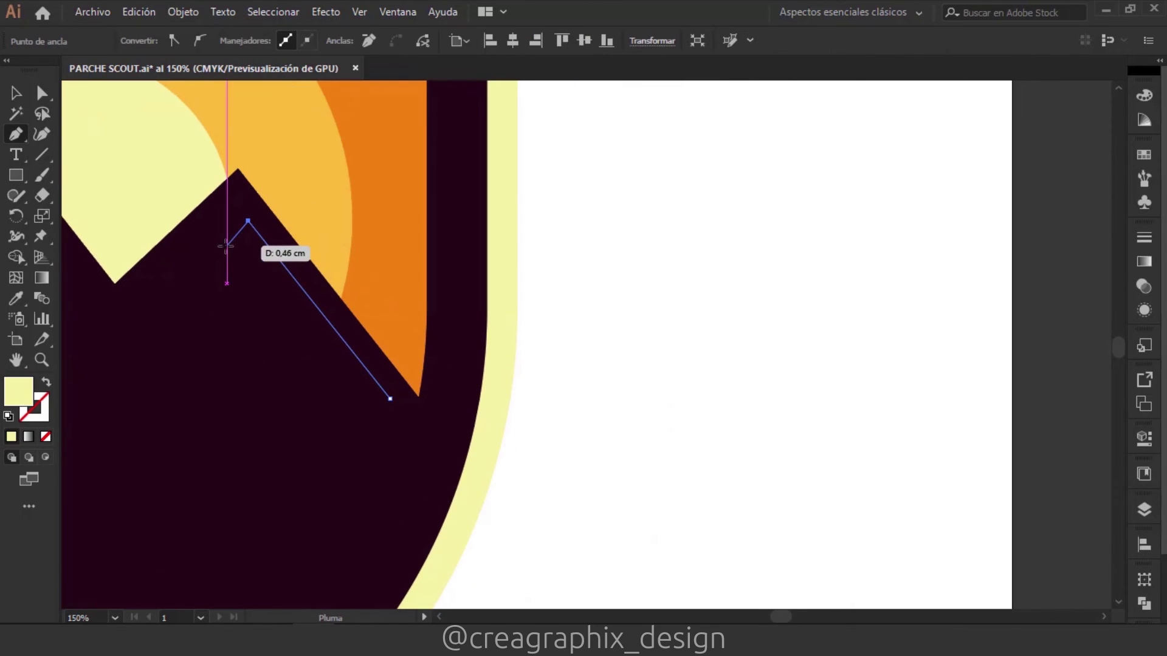
click(249, 418)
click(282, 302)
click(390, 398)
key(ctrl+1)
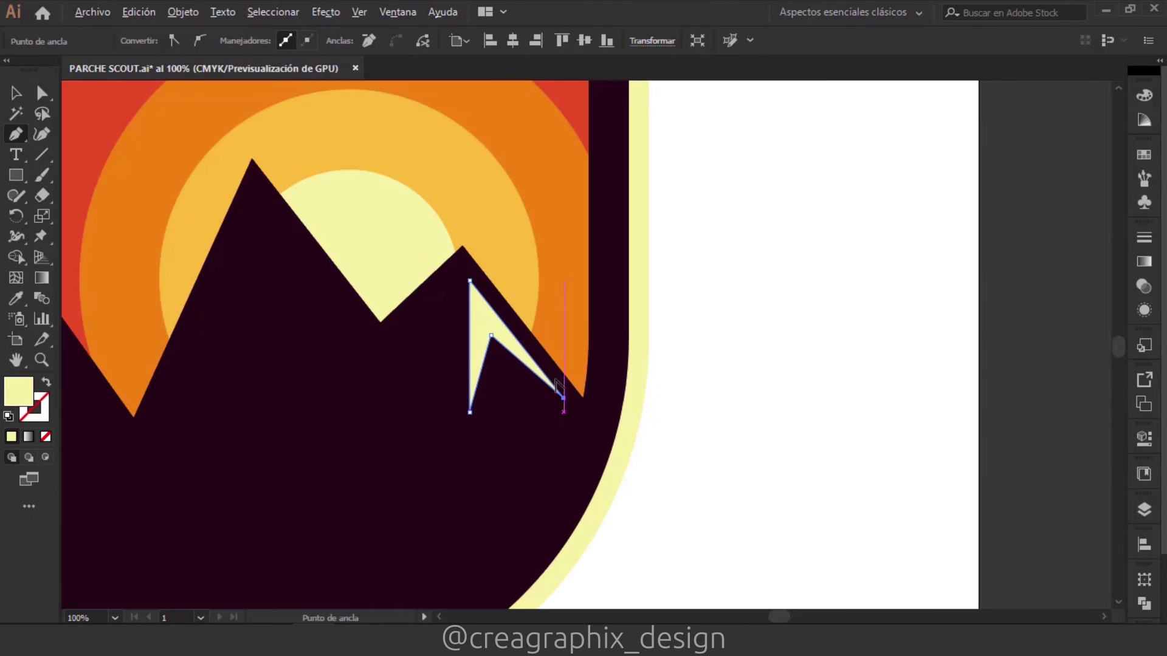
Draw a closed, jagged light yellow snow highlight with two notches below the central mountain's peak.
click(257, 192)
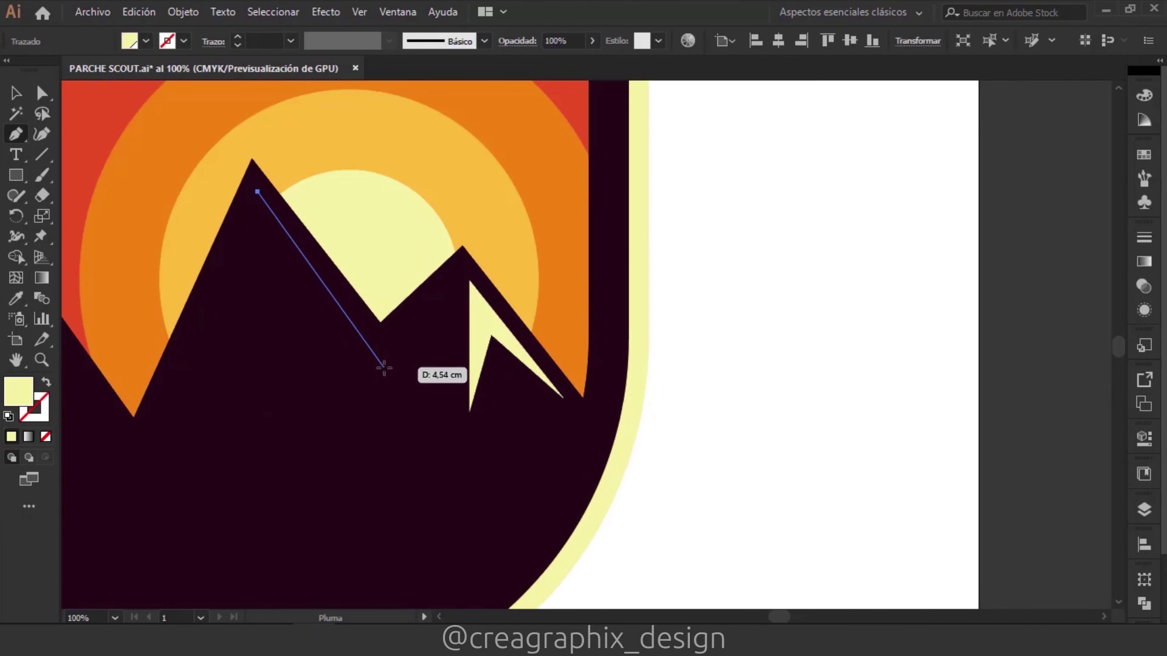
click(382, 349)
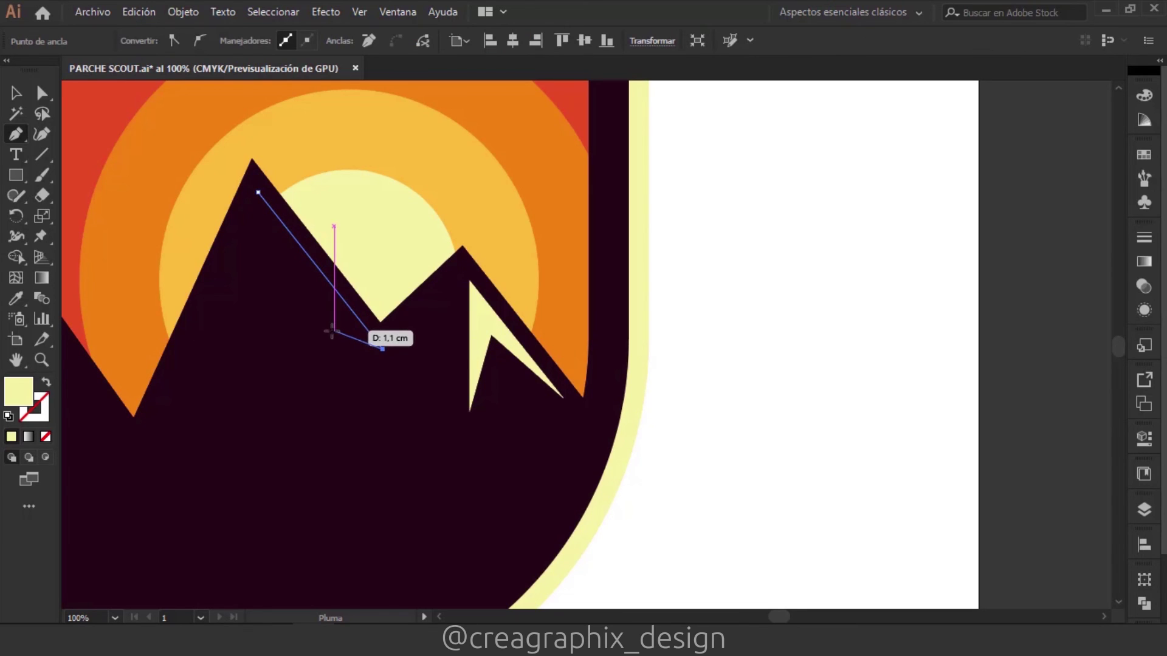
click(329, 310)
click(327, 381)
click(294, 287)
click(245, 382)
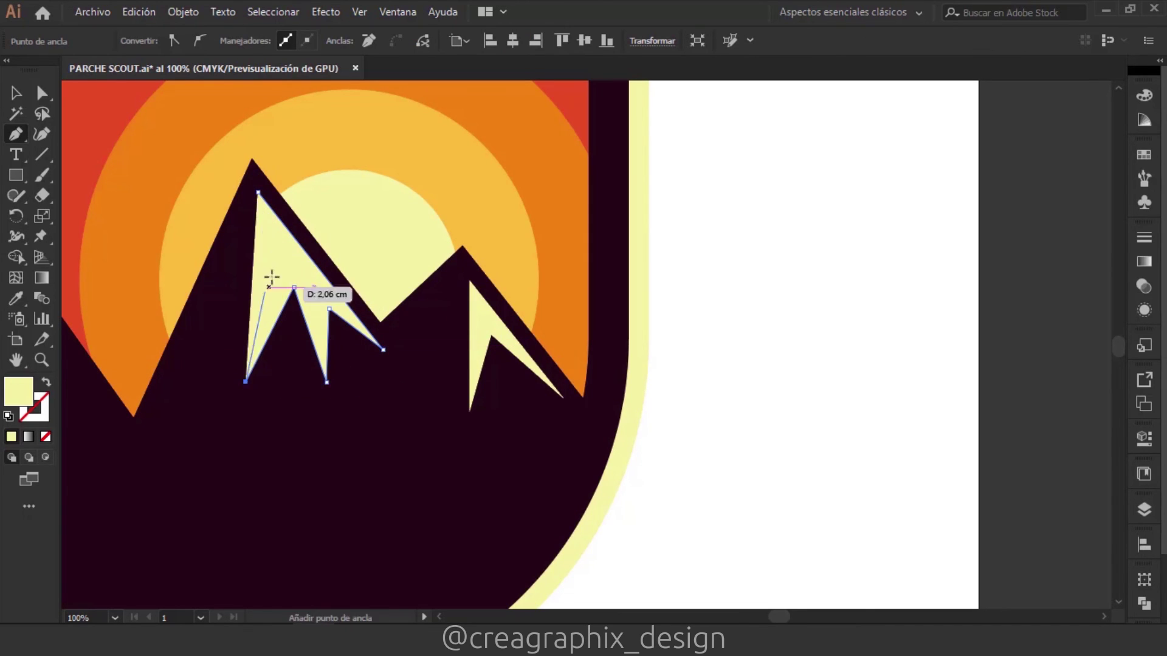
click(265, 222)
click(257, 193)
key(ctrl+minus)
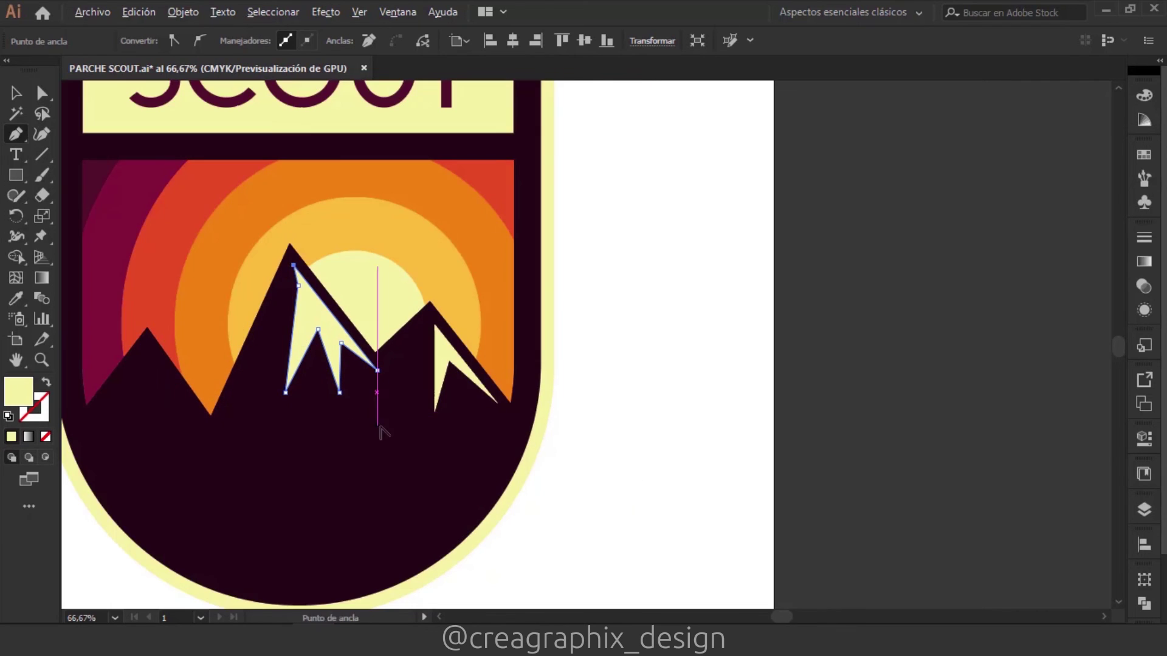
Draw a jagged light yellow snow highlight along the left mountain's right slope and deselect it.
drag(187, 439, 243, 411)
key(ctrl+shift+a)
click(264, 426)
click(194, 385)
click(228, 392)
key(v)
click(714, 280)
scroll(713, 282, down, 1)
key(ctrl+minus)
key(ctrl+minus)
scroll(642, 433, up, 1)
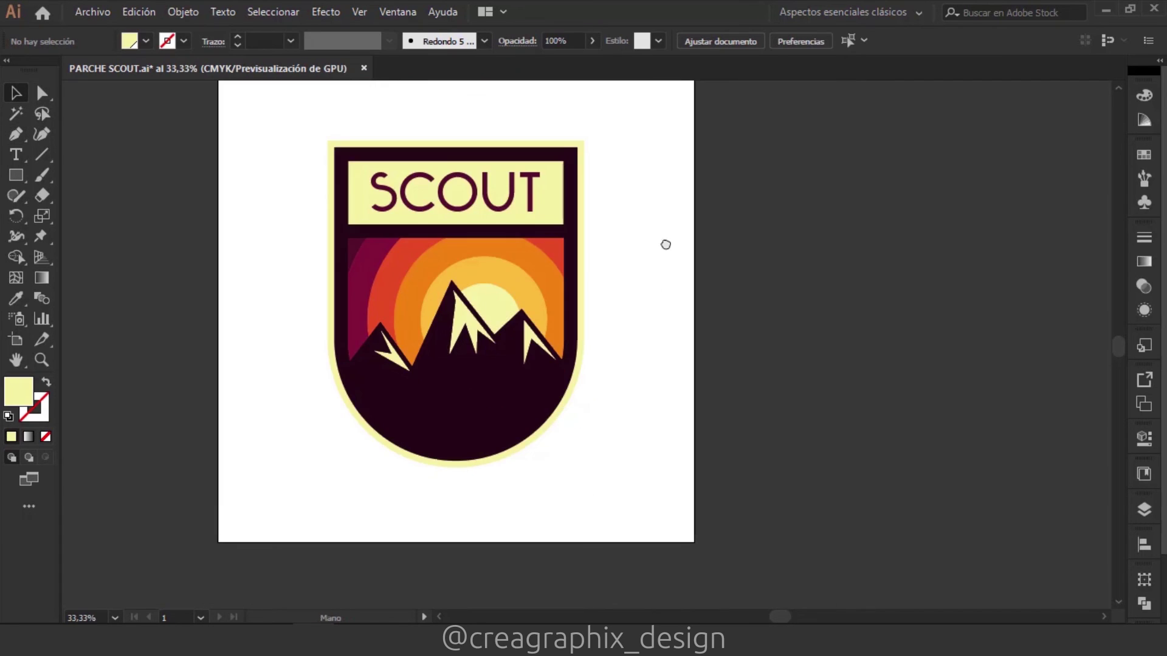